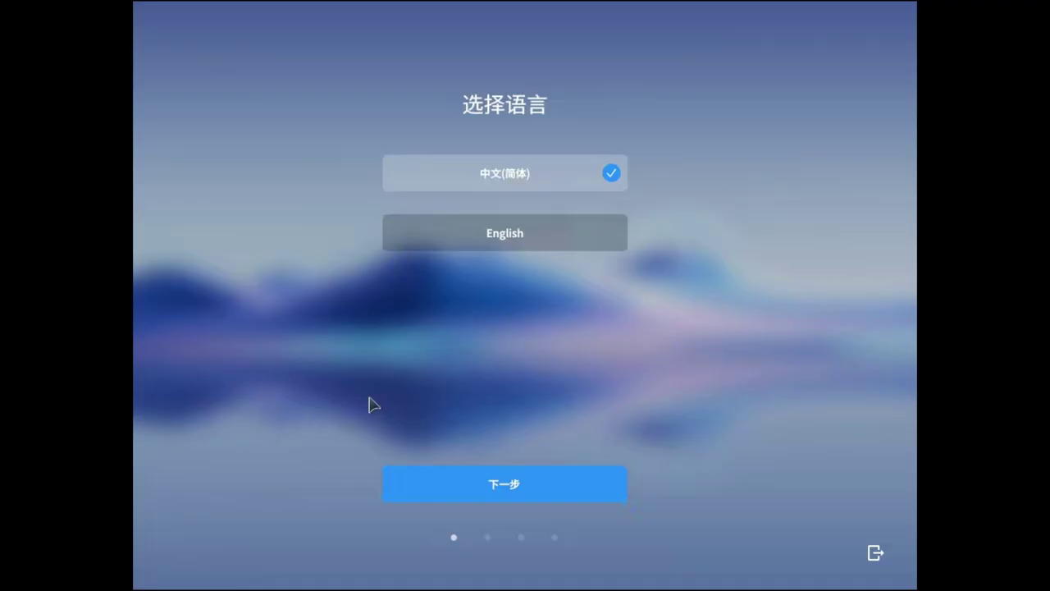
- Choose English as the installation language and (UTC-05:00) Toronto as the timezone, and continue the setup
left_click(567, 251)
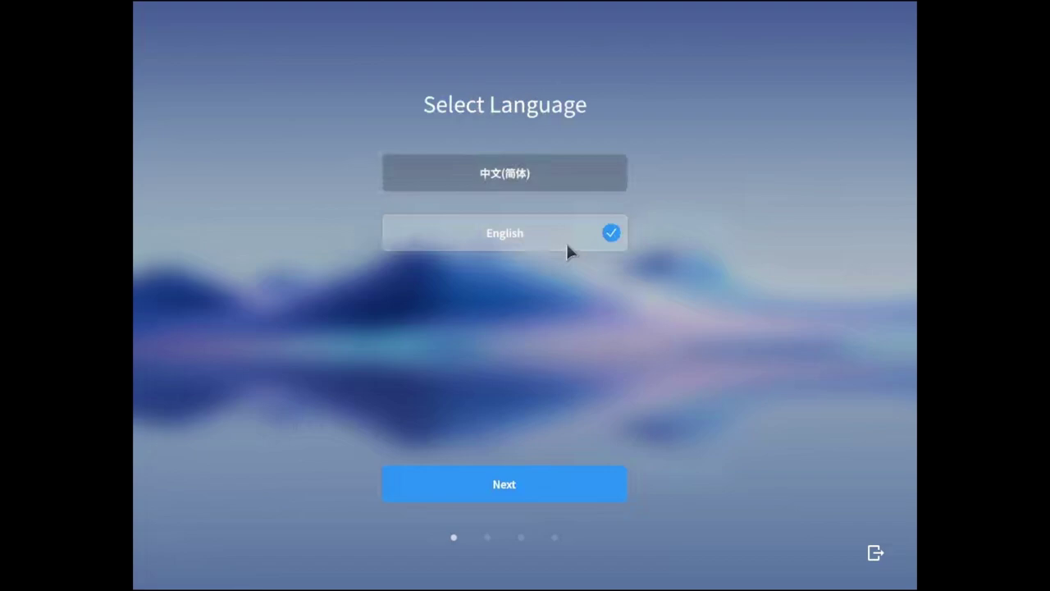
left_click(593, 491)
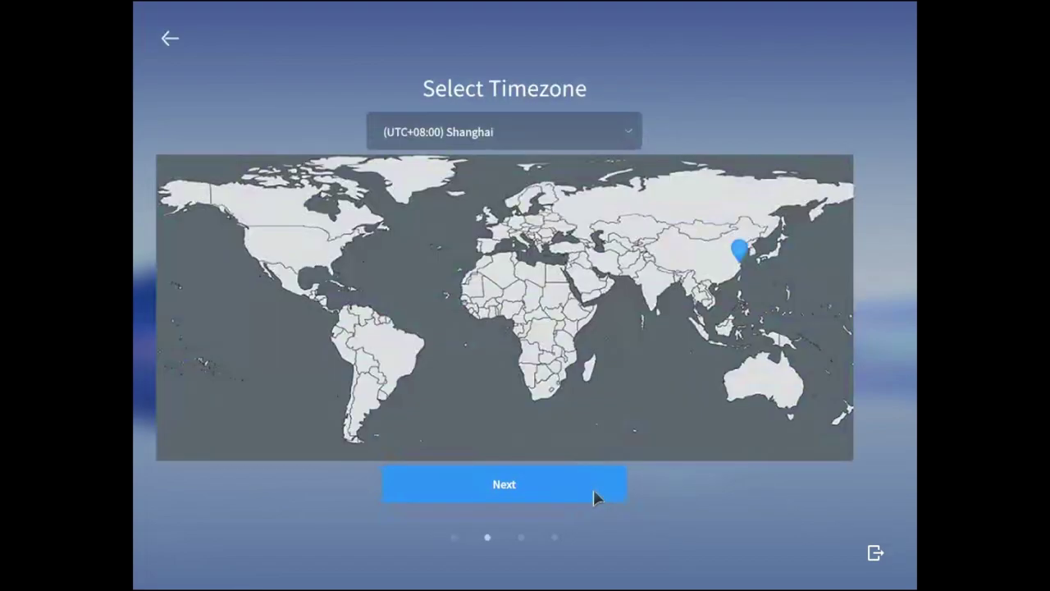
left_click(342, 245)
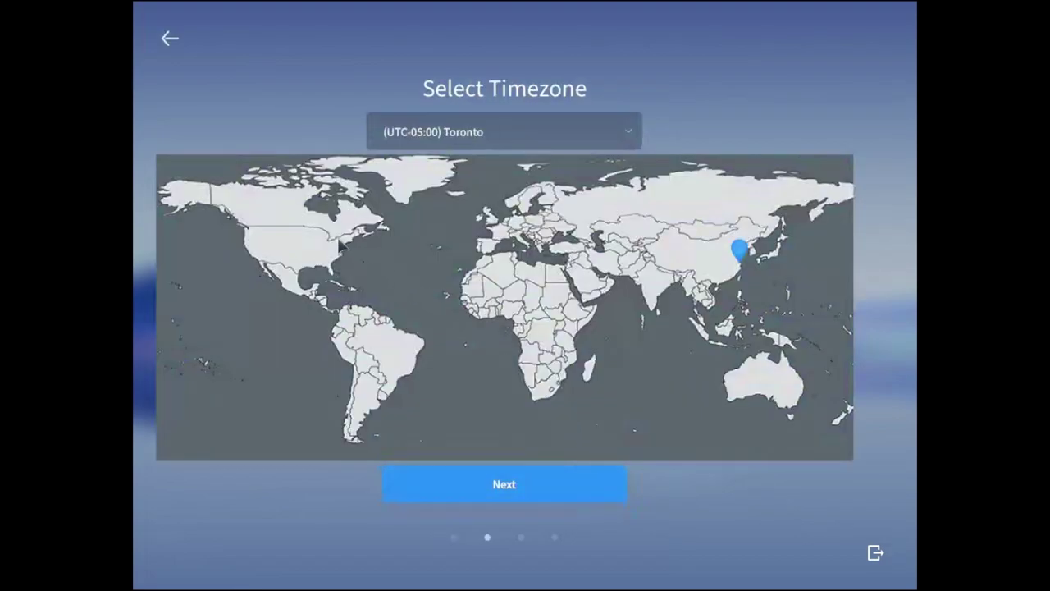
left_click(592, 490)
left_click(538, 184)
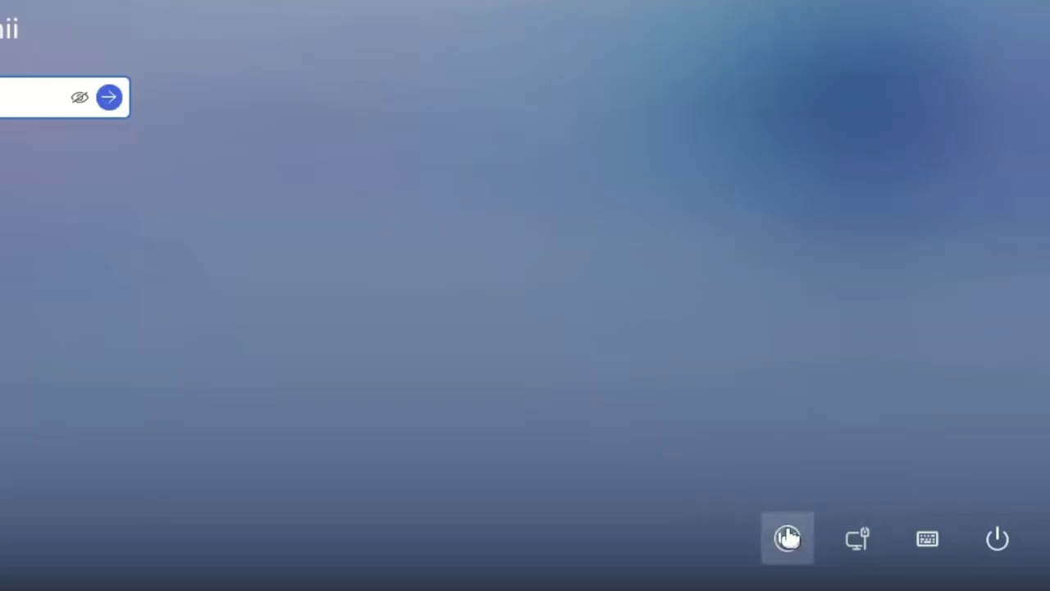
- View the available desktop sessions and the power options on the login screen
left_click(918, 564)
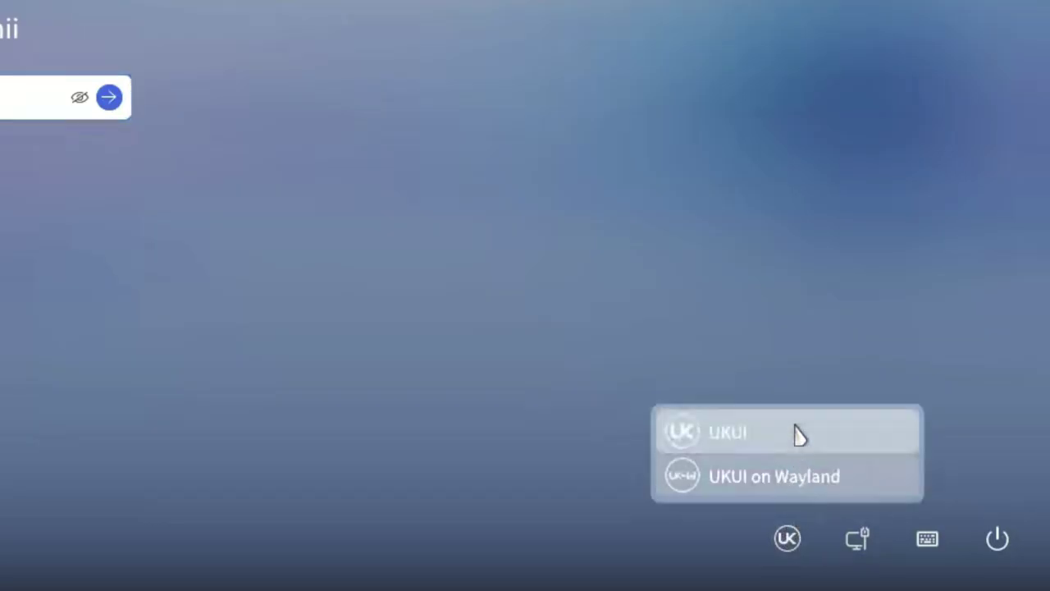
left_click(825, 359)
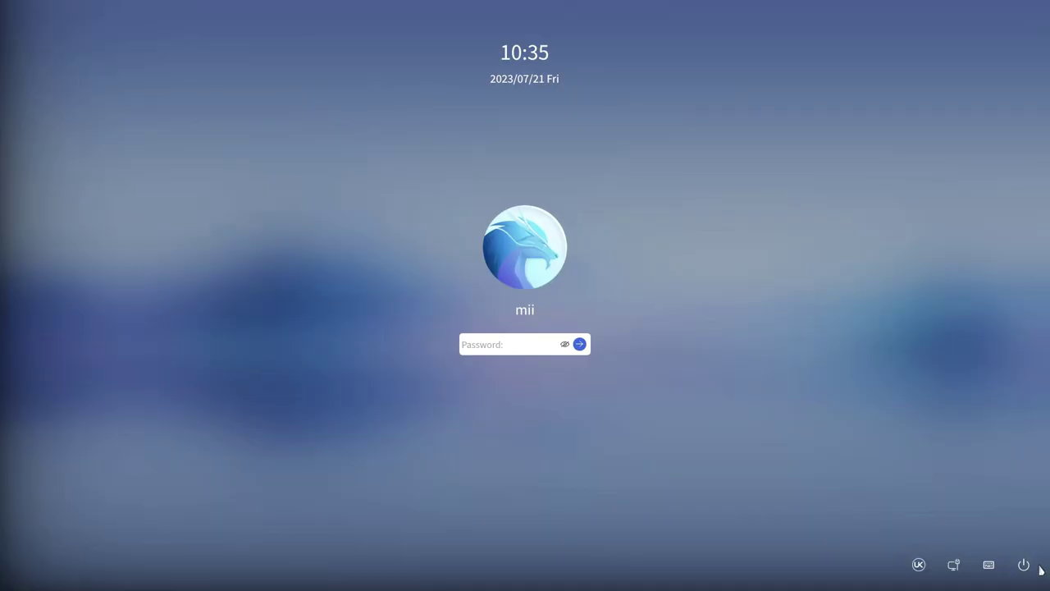
left_click(996, 538)
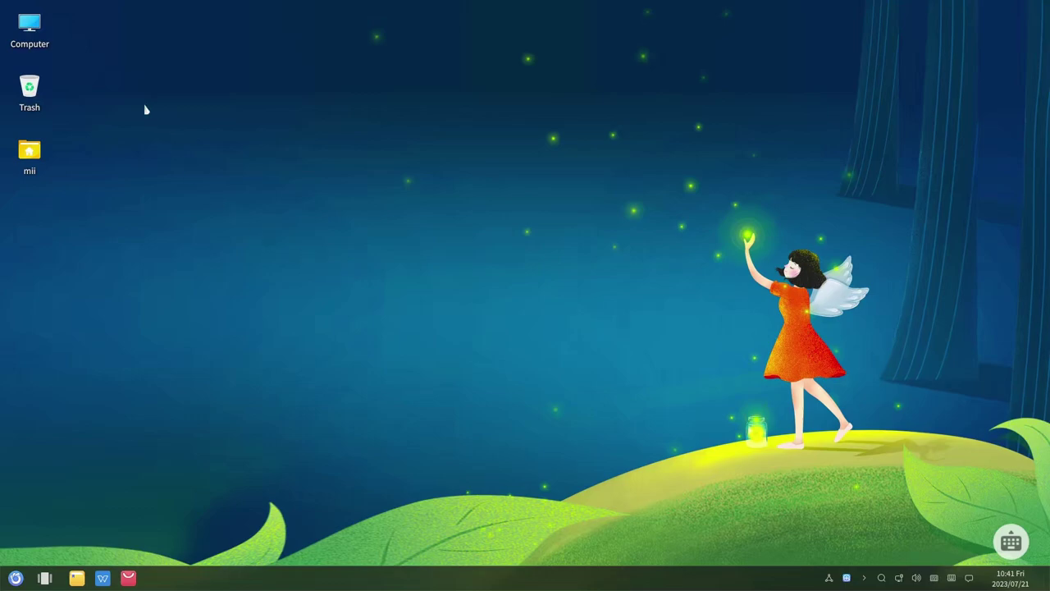
- View the desktop's context menu options and dismiss the menu
right_click(291, 139)
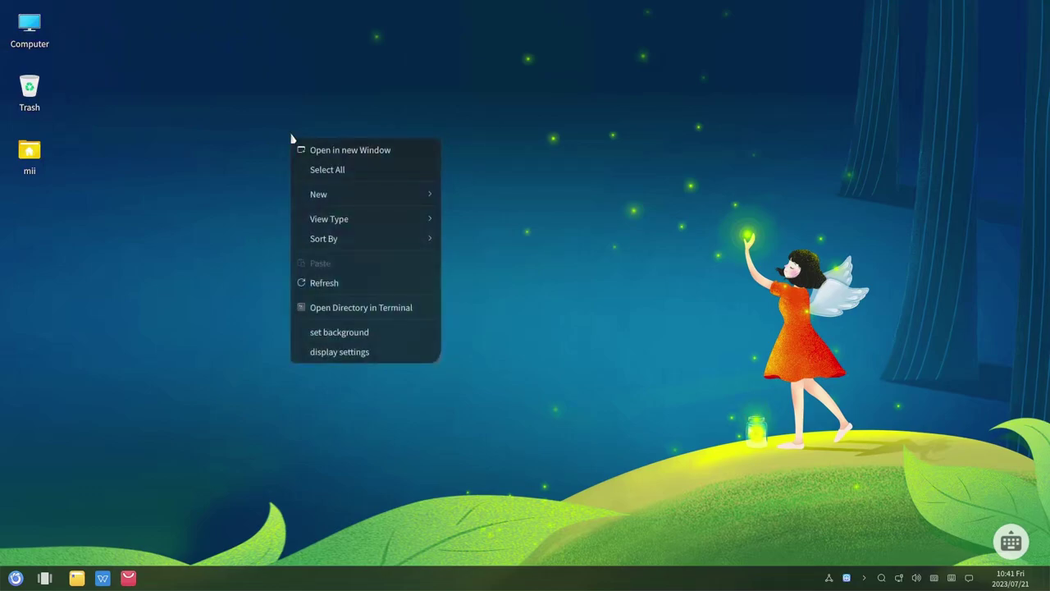
left_click(287, 384)
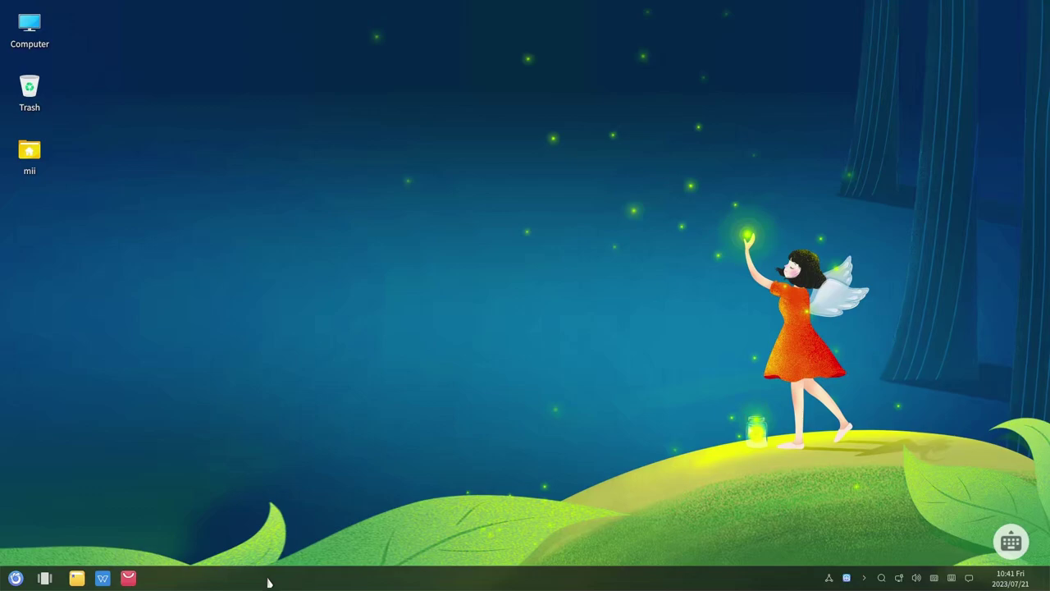
- Expand the application launcher to full screen and arrange its apps by Letter Sort
left_click(17, 579)
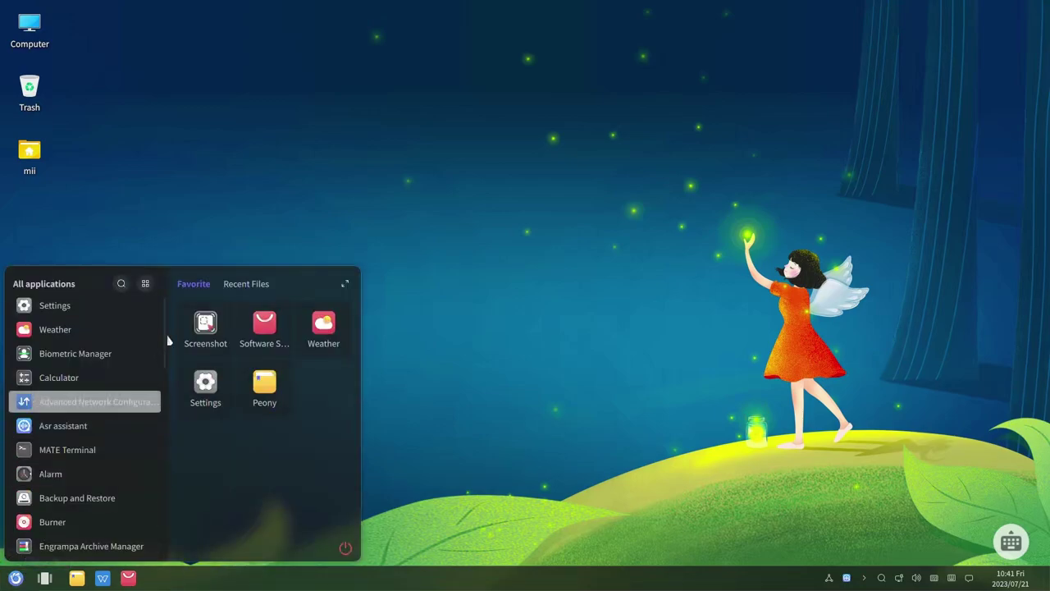
left_click(346, 284)
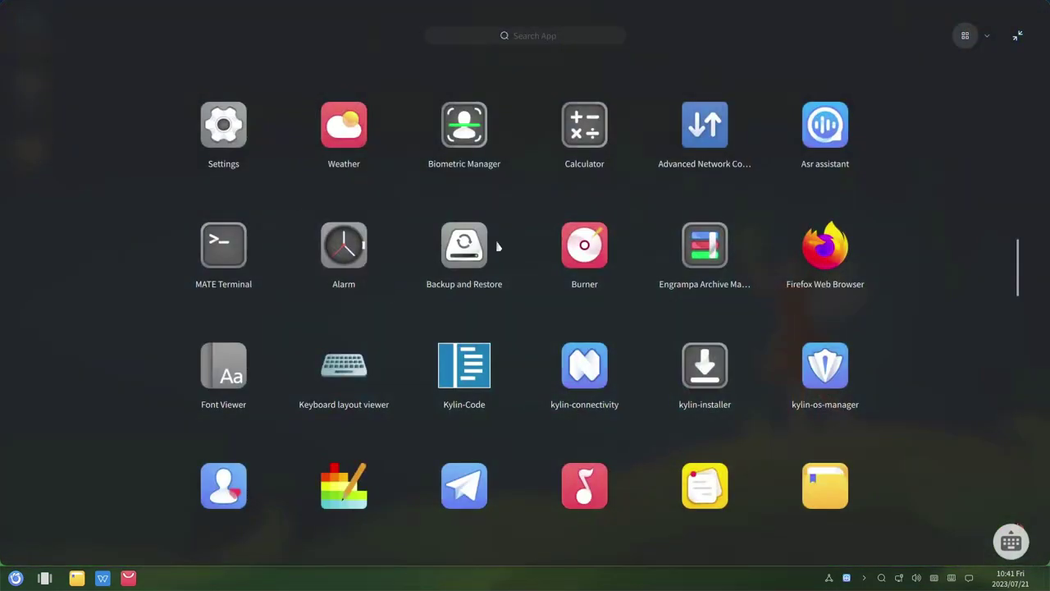
left_click(987, 36)
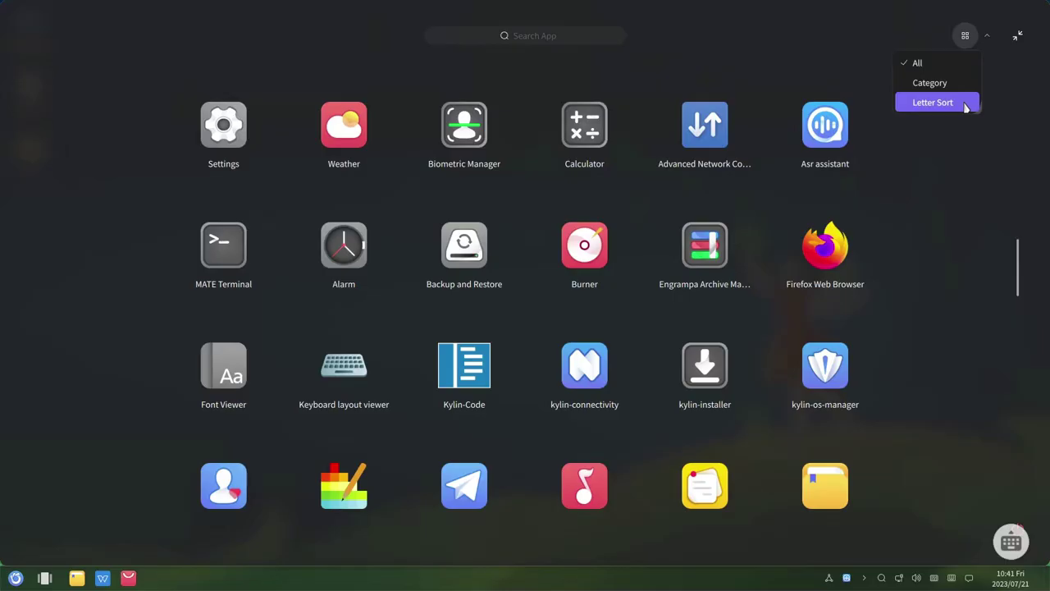
left_click(935, 102)
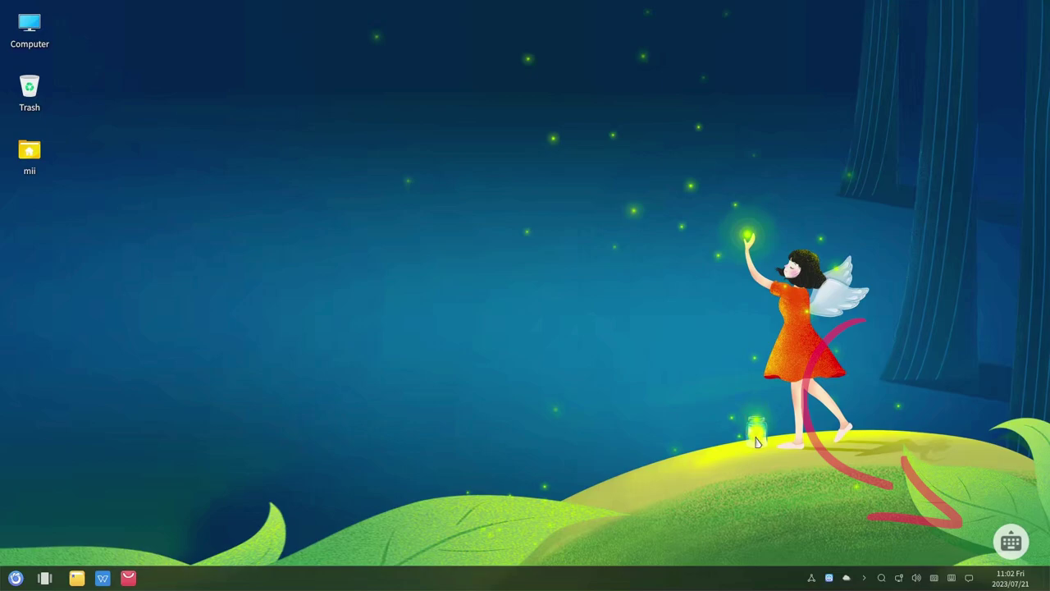
- Disable the on-screen keyboard's float ball on the desktop
left_click(952, 578)
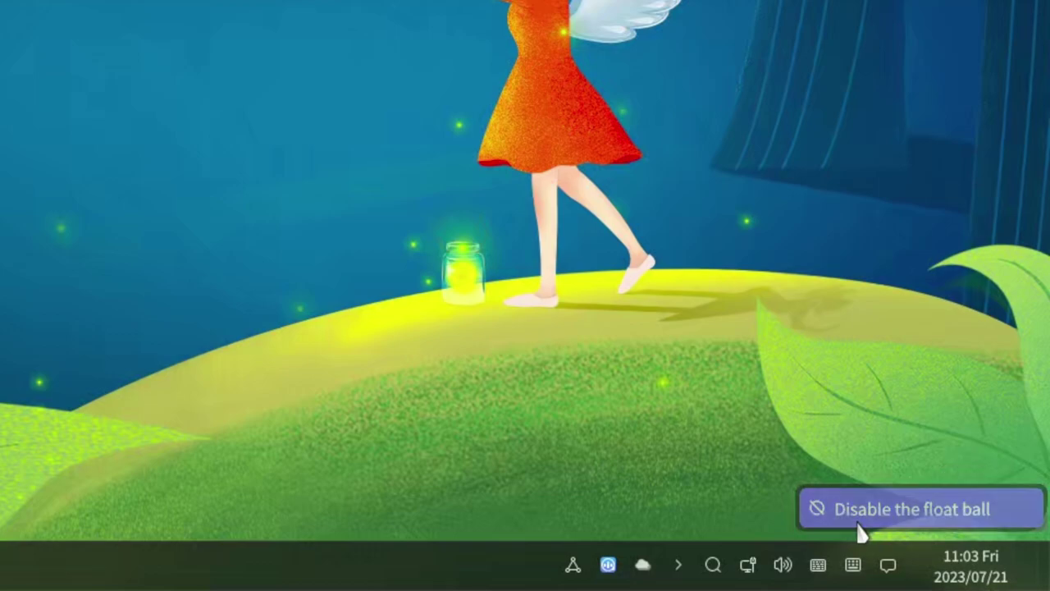
left_click(859, 525)
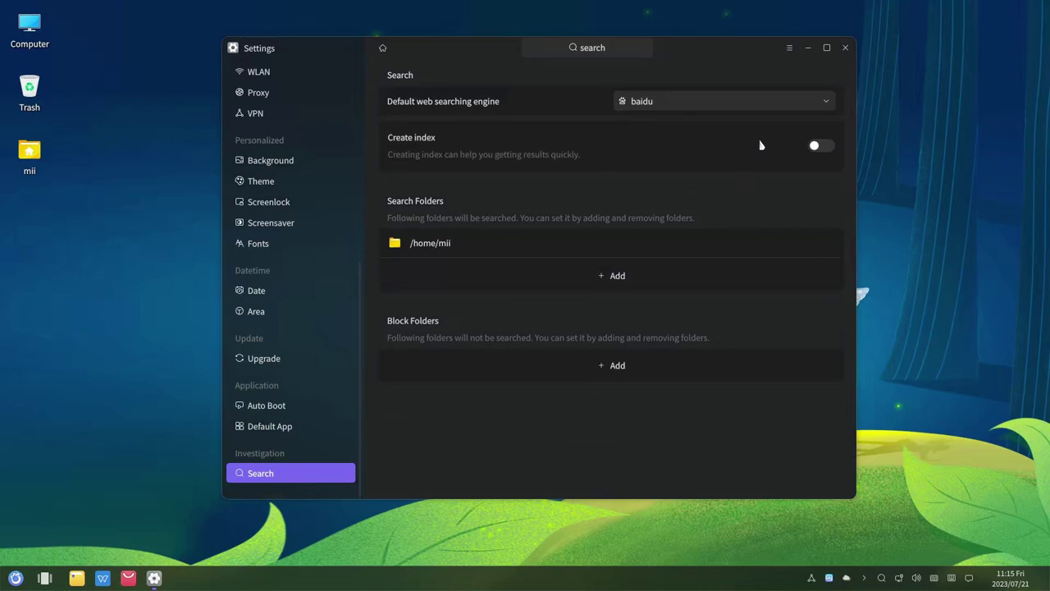
- Check the default web searching engine choices in the Search settings and switch on Create index
left_click(777, 107)
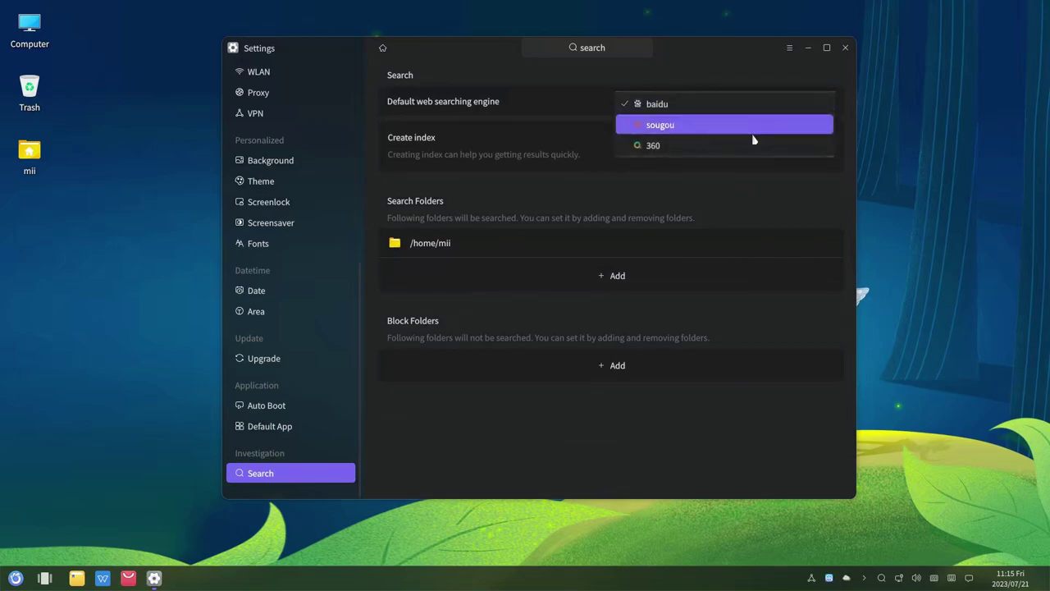
left_click(746, 171)
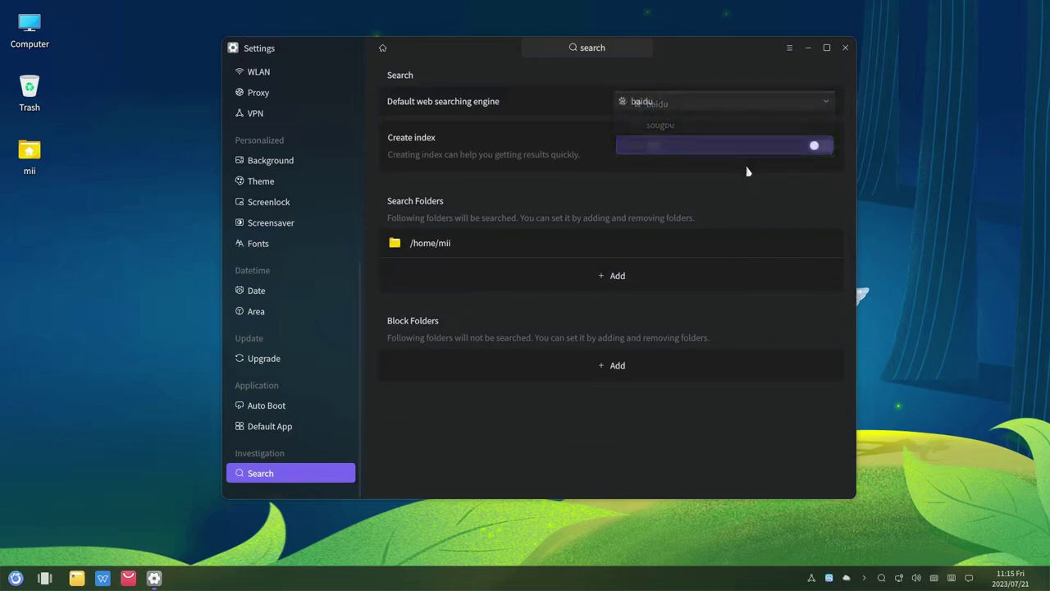
left_click(827, 150)
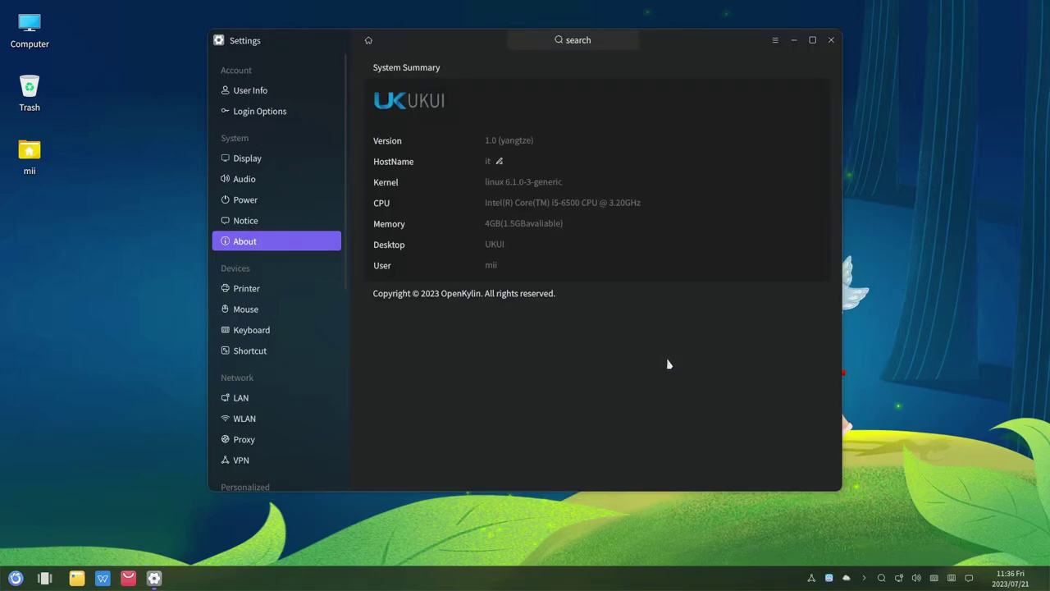
- Search the system for "bio", replace the query with "asr" and open the Asr assistant
left_click(881, 577)
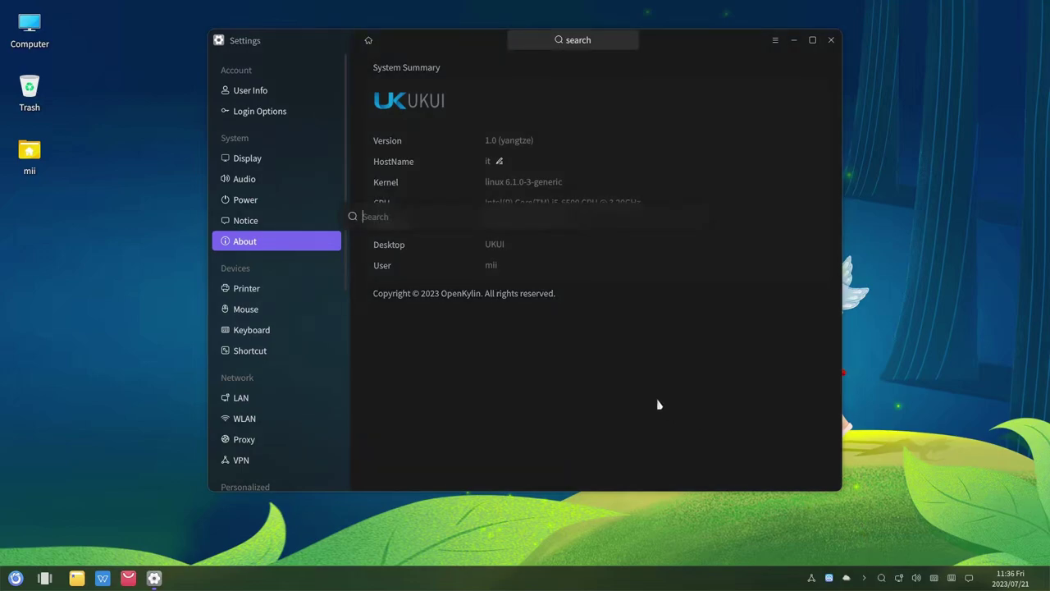
type("bio")
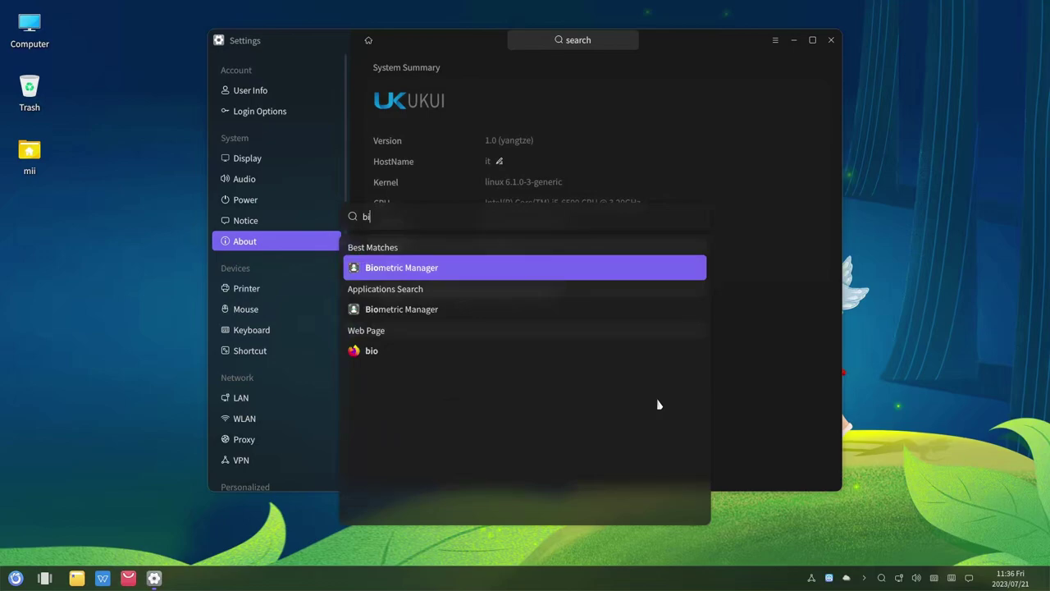
key("BackSpace")
key("BackSpace")
type("asr")
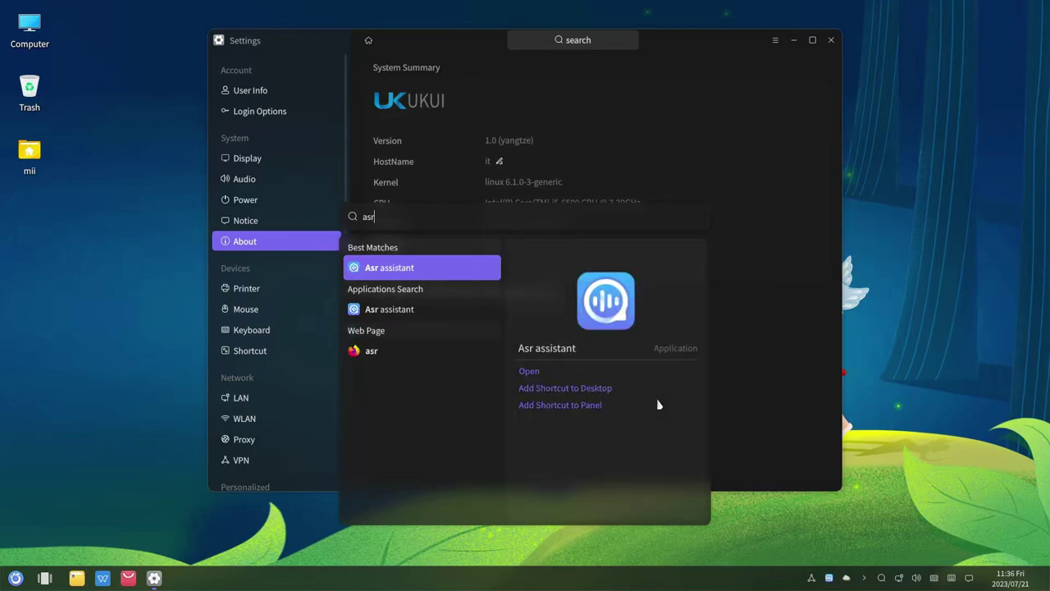
left_click(529, 371)
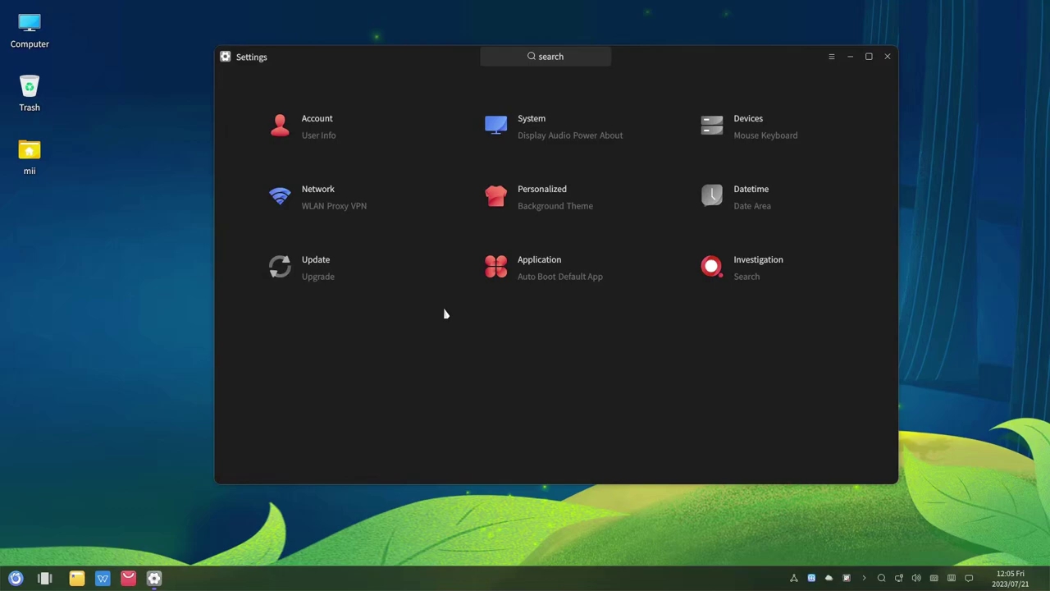
- Go to the Theme page of the Personalized settings and set the accent color to magenta
left_click(544, 198)
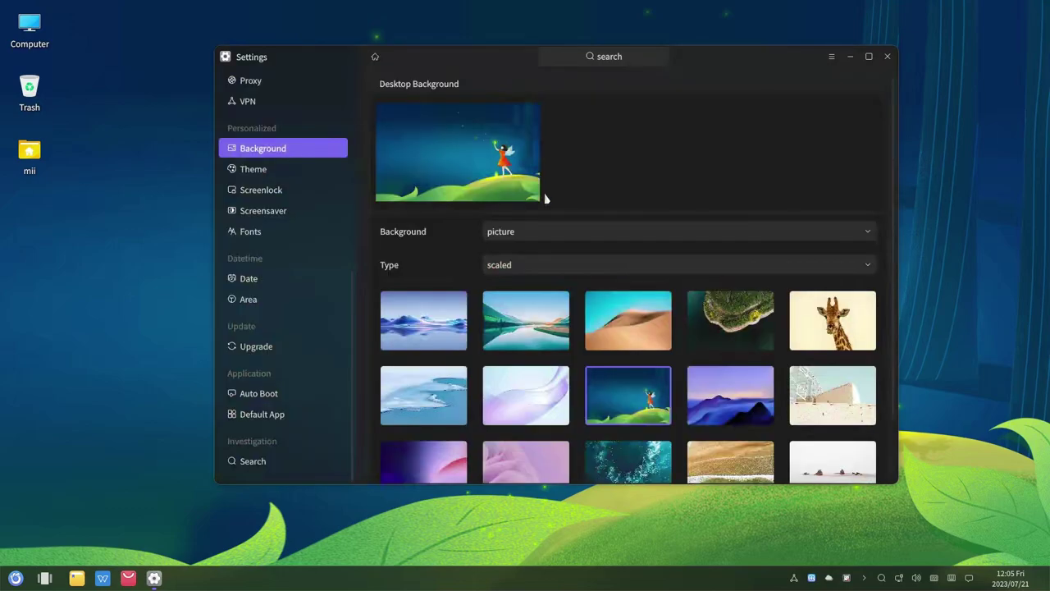
left_click(297, 174)
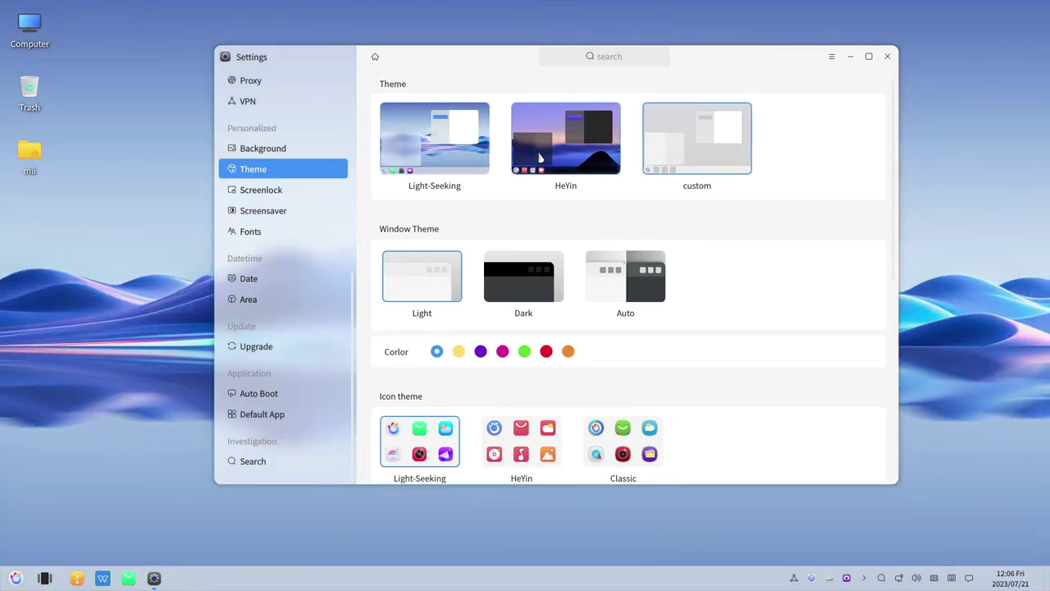
left_click(503, 352)
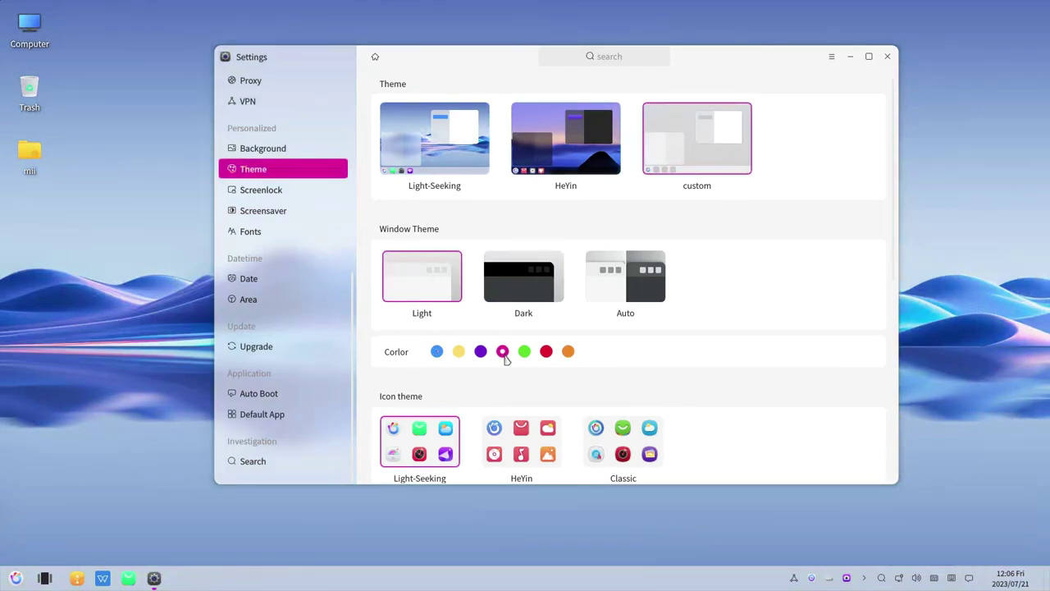
- Set the system font to STCaiyun in the Fonts settings
left_click(312, 230)
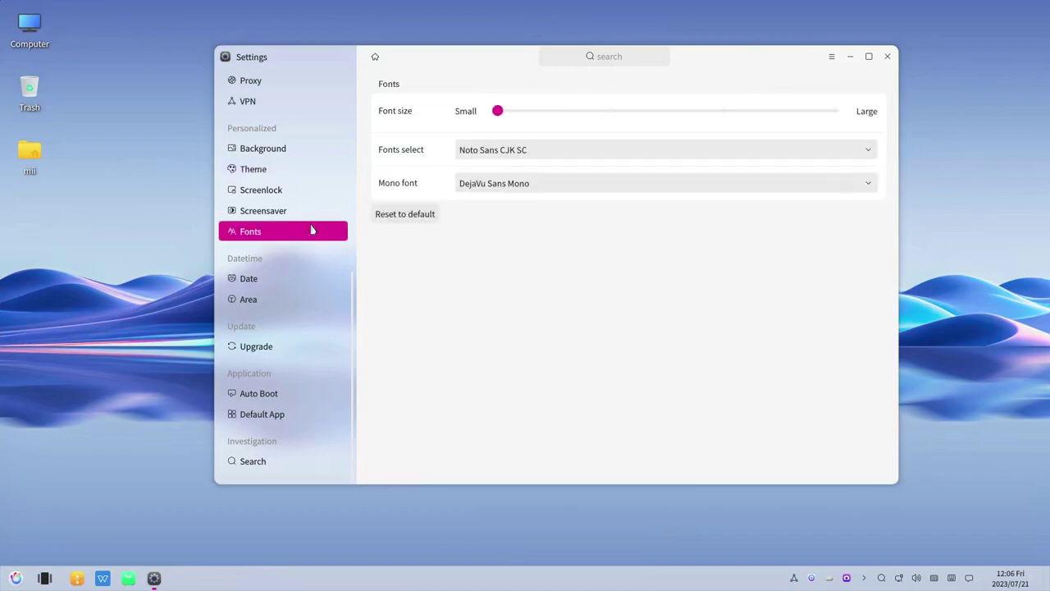
left_click(588, 156)
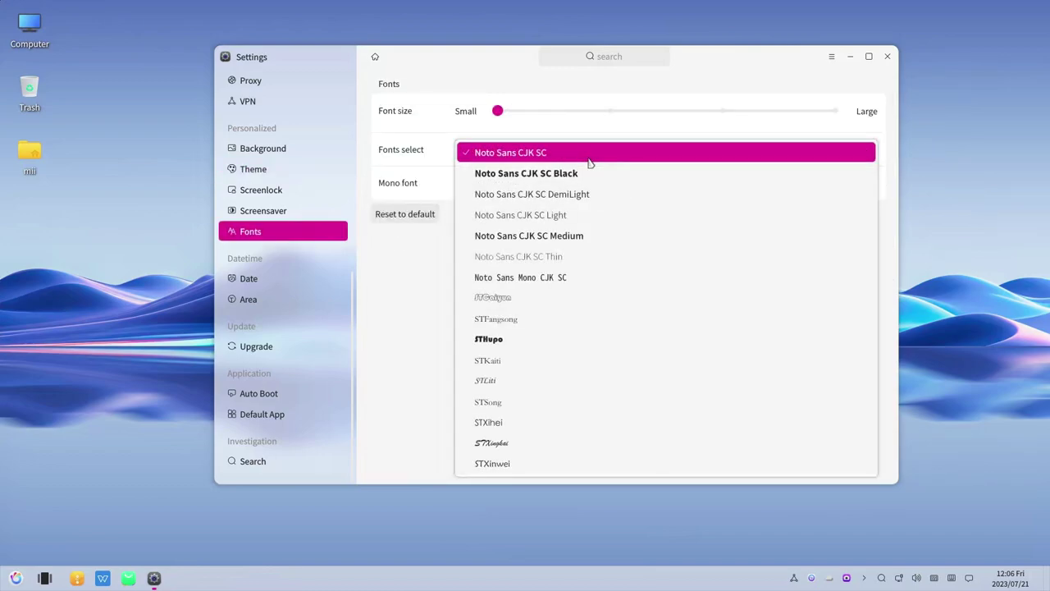
left_click(542, 299)
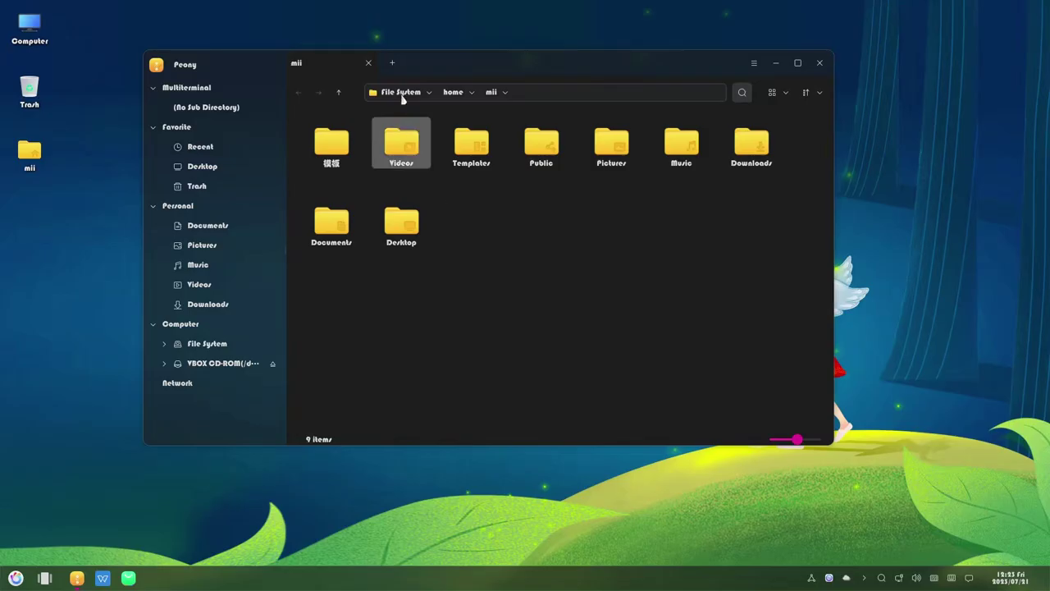
- Open a second tab of the home folder in the Peony file manager, search it for "Doc" and clear the search
left_click(394, 65)
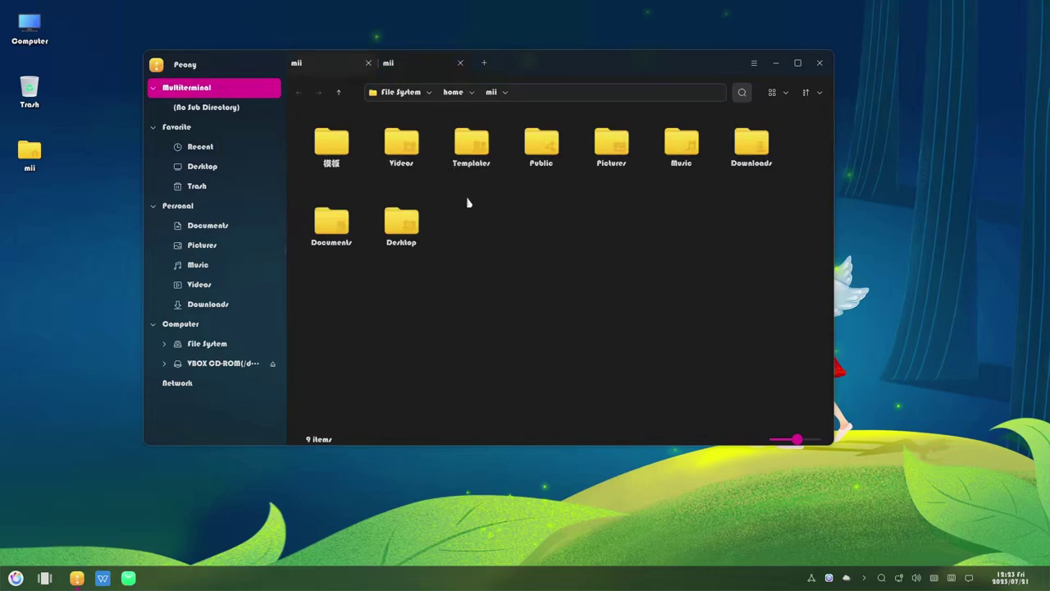
left_click(742, 93)
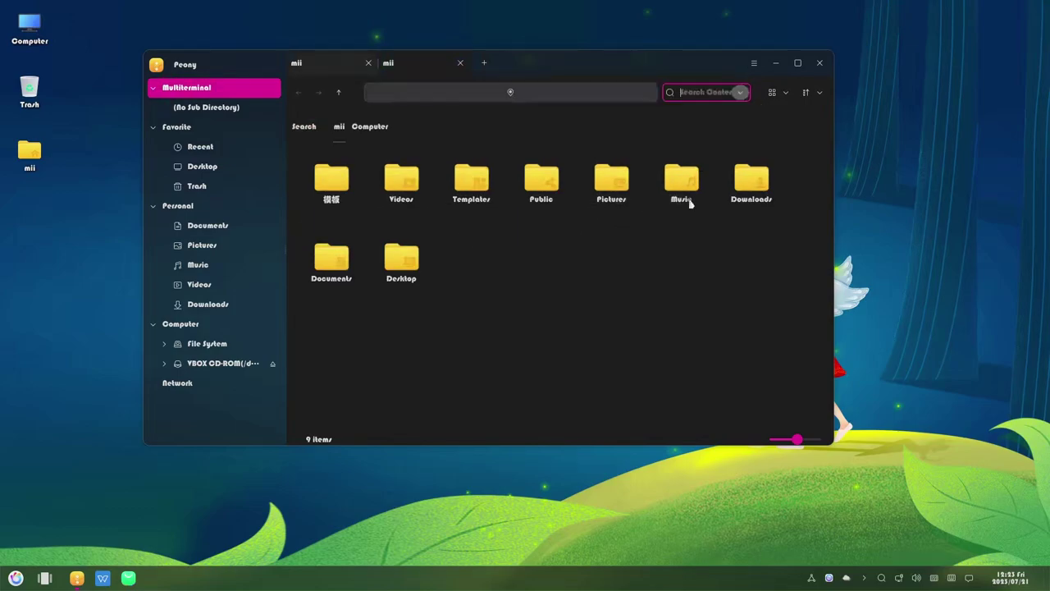
type("Doc")
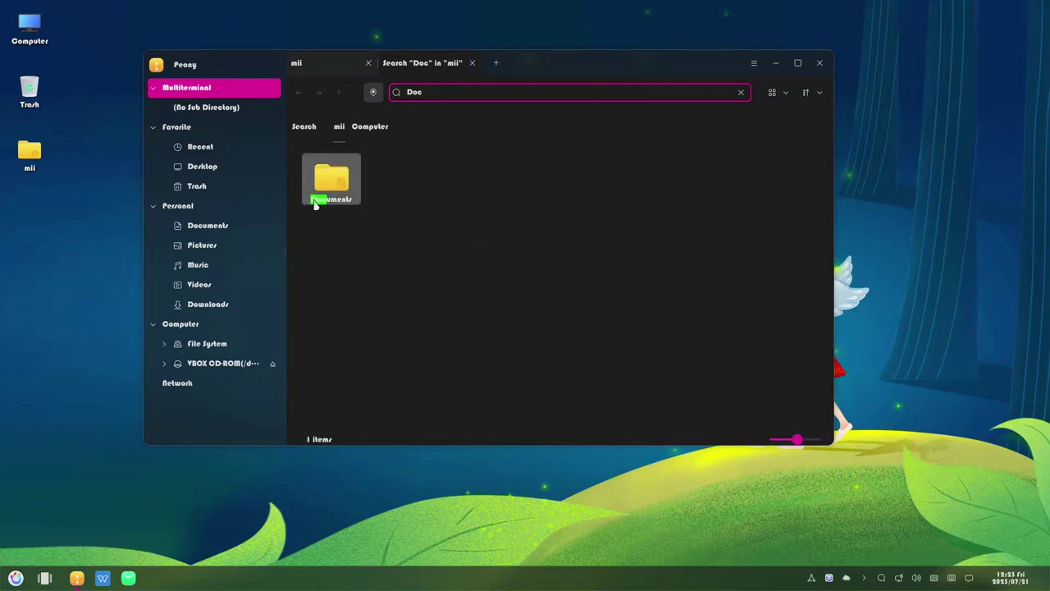
key("Escape")
- Mark the Desktop folder with the purple, green and yellow color labels
right_click(402, 226)
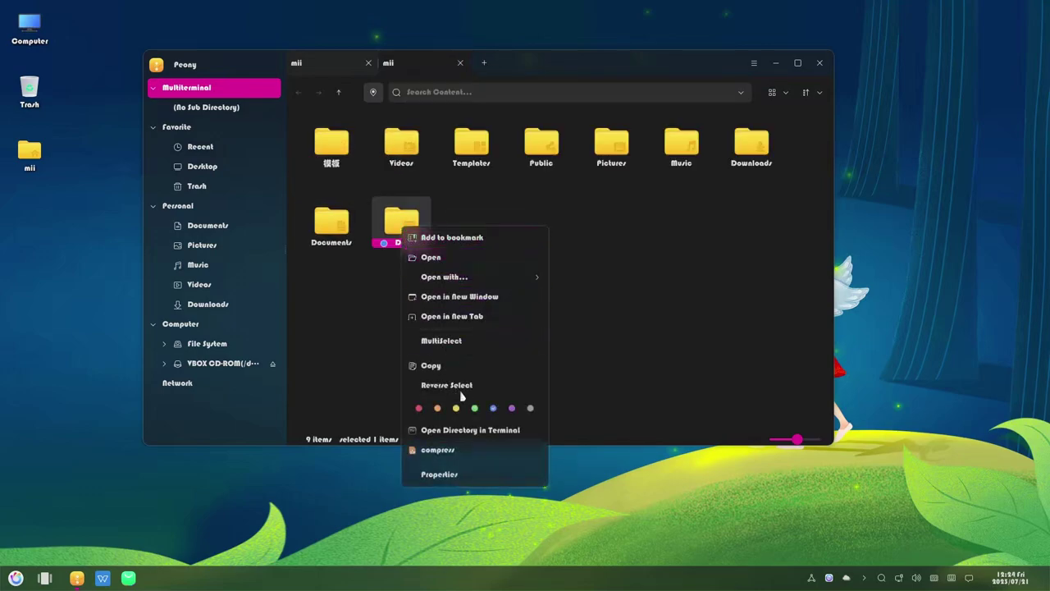
left_click(512, 412)
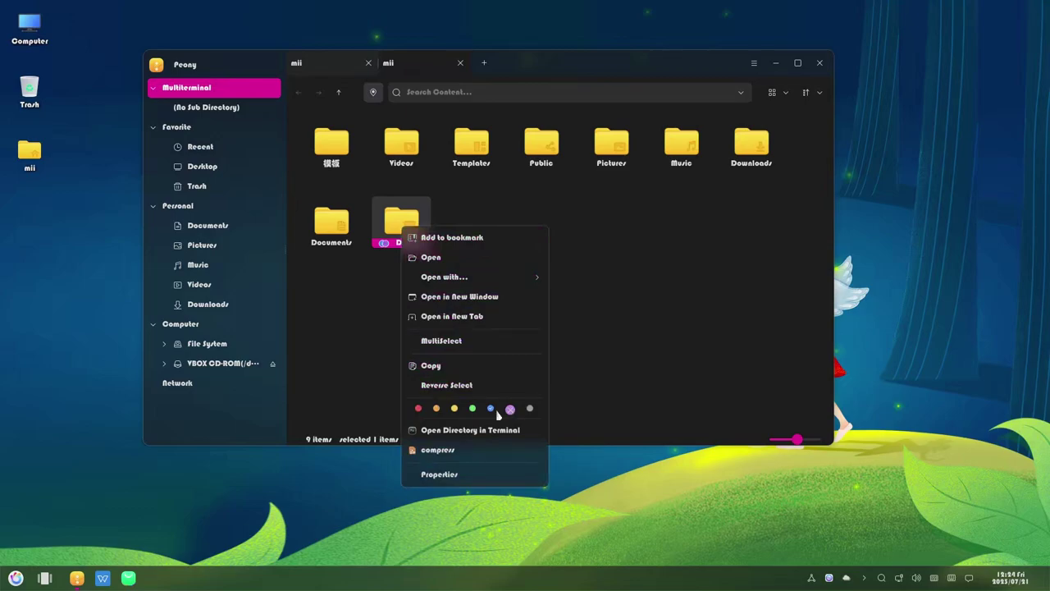
left_click(474, 408)
left_click(455, 408)
left_click(368, 345)
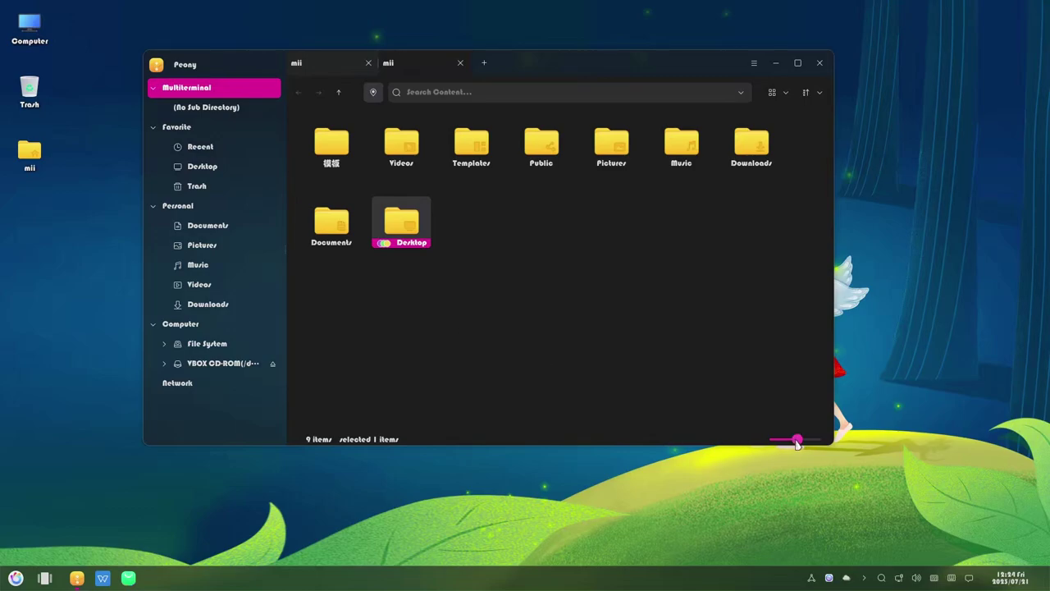
- Reduce the icon size of the home folder's contents until they are shown as a detailed list
left_click_drag(797, 438, 793, 444)
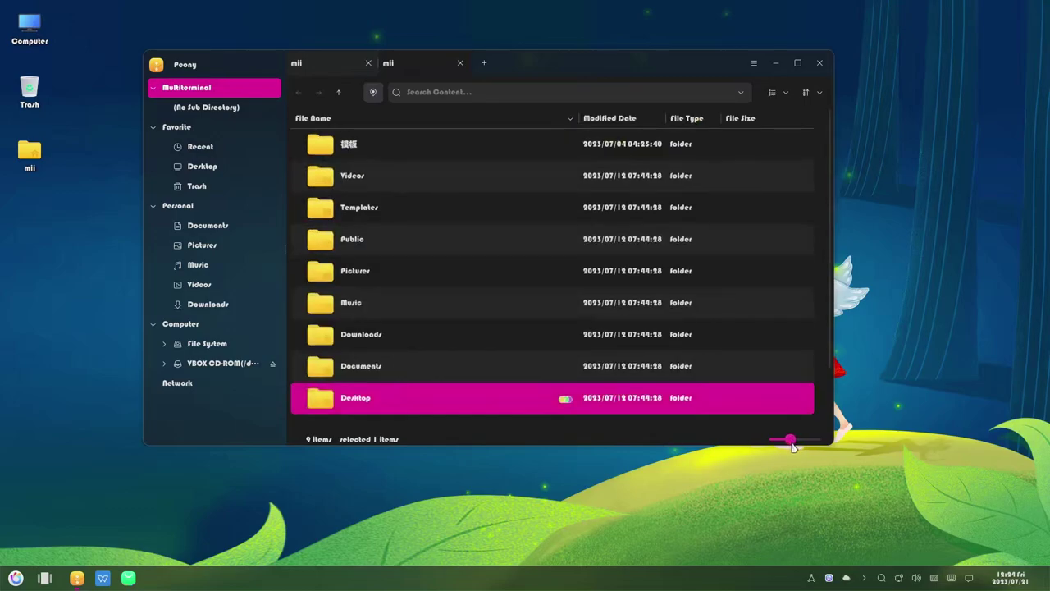
- Close the file manager, open the desktop directory in a terminal and run uname -a there
key("alt+F4")
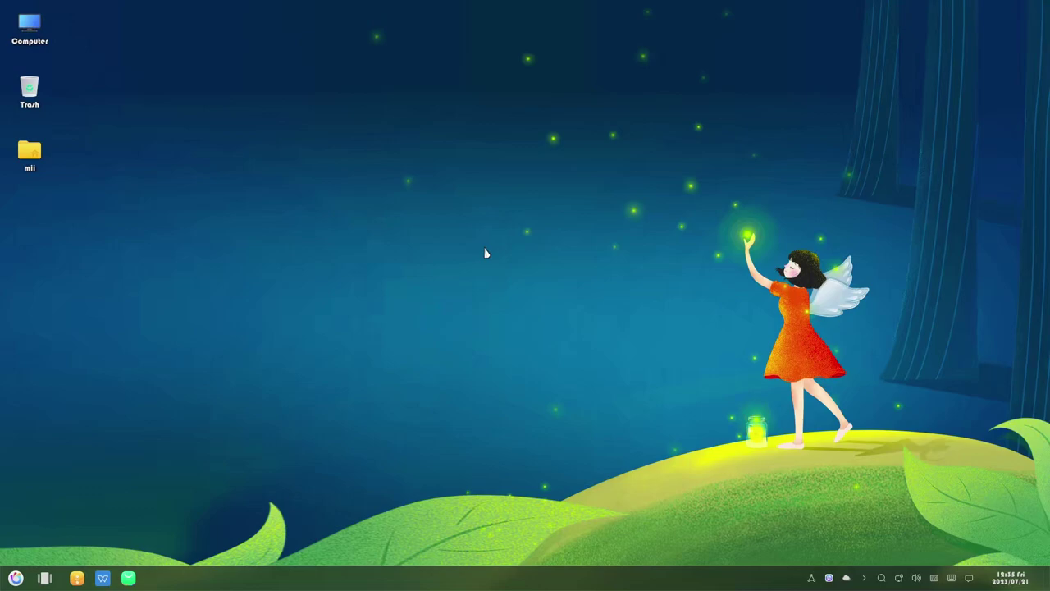
right_click(303, 150)
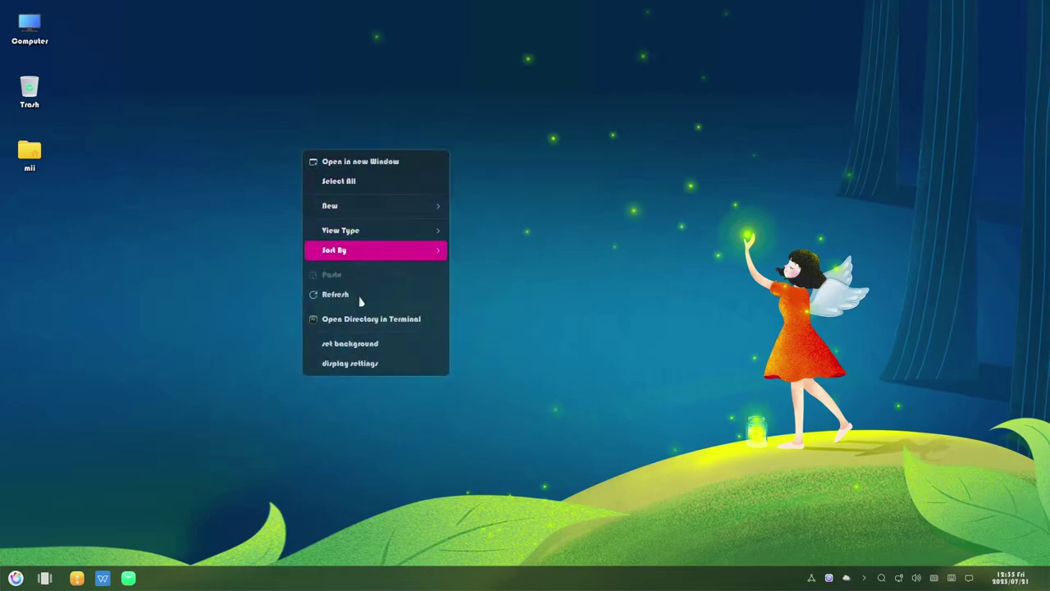
left_click(365, 320)
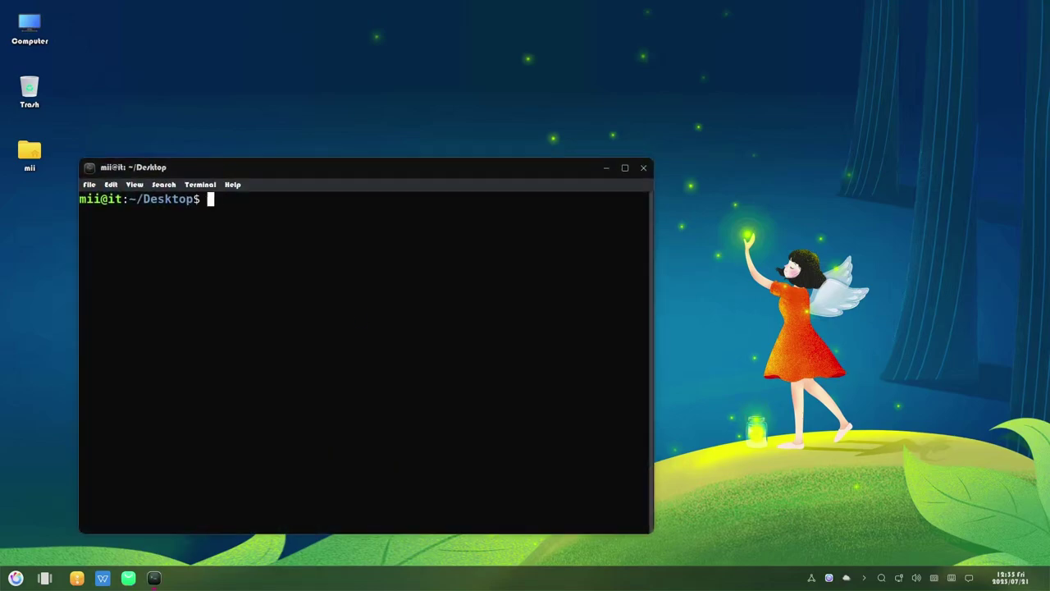
type("uname -a")
key("Return")
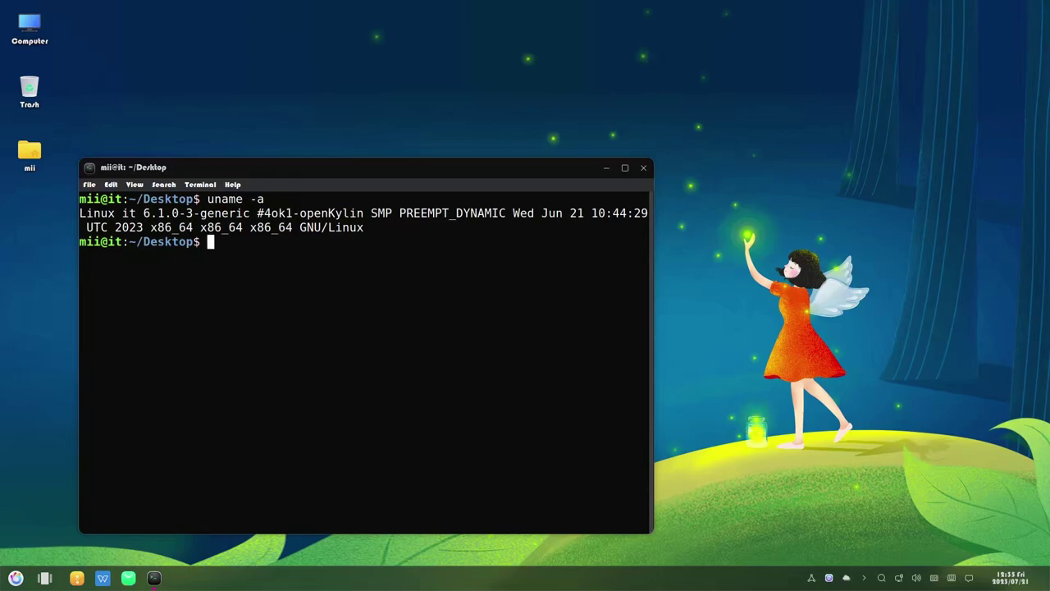
- Search the launcher's applications for "cod" and open Kylin-Code
key("super")
key("Tab")
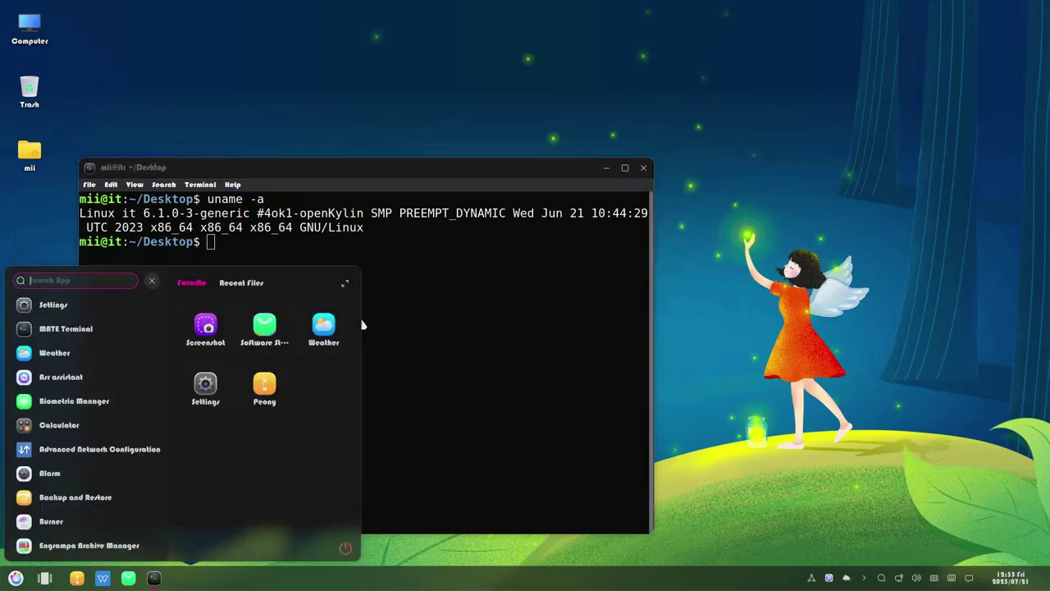
type("e")
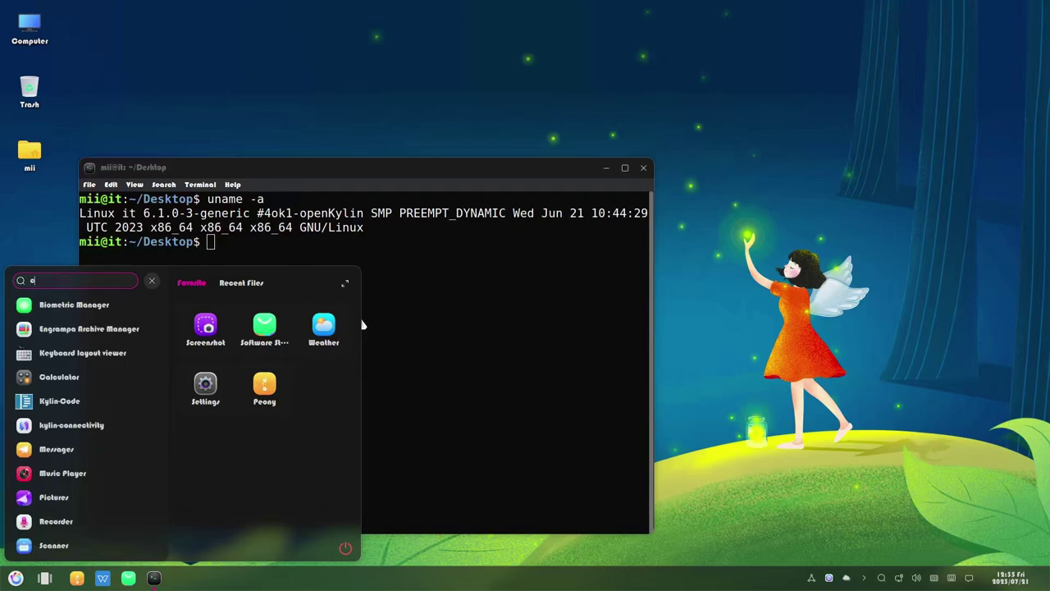
type("od")
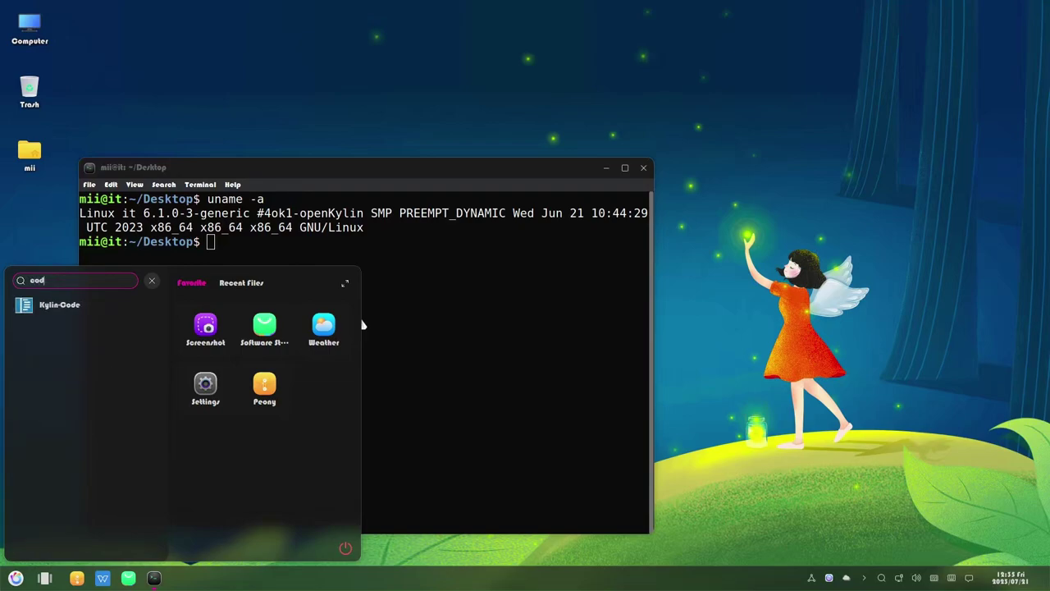
left_click(73, 306)
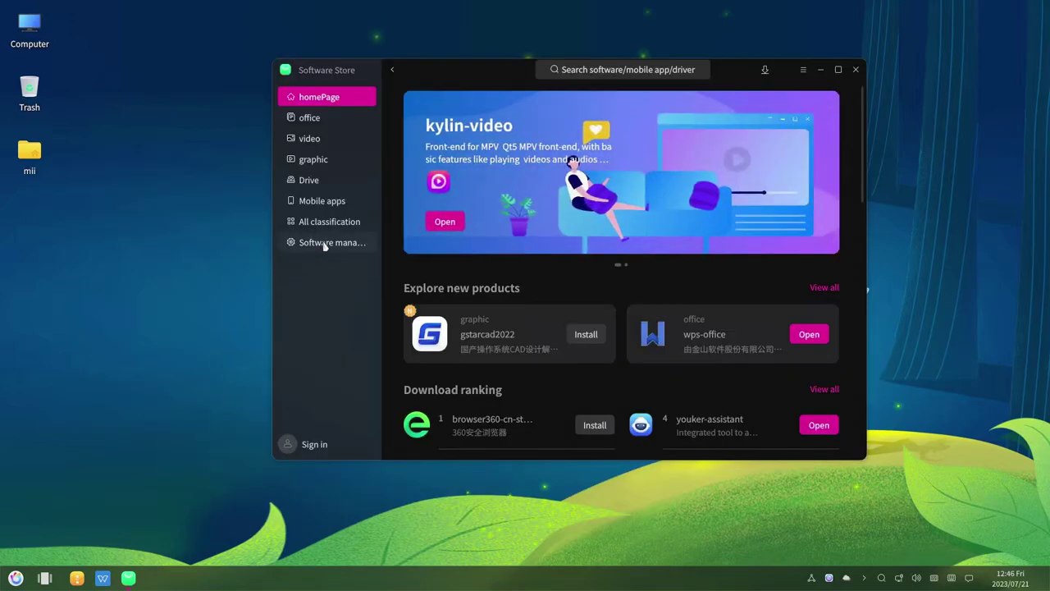
- Browse the list of uninstallable software in the Software Store's software management section
left_click(324, 243)
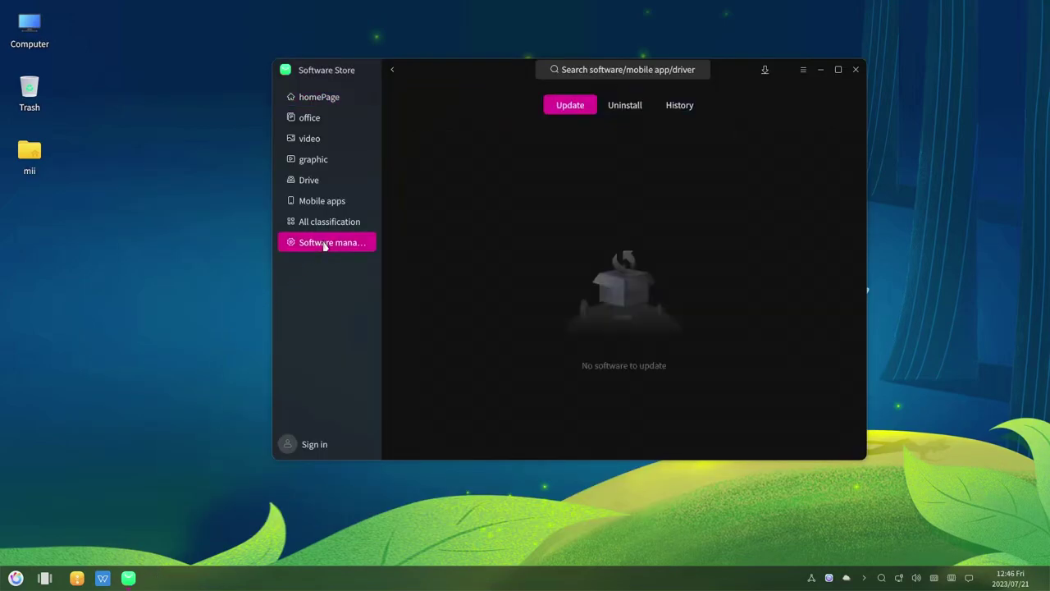
left_click(619, 107)
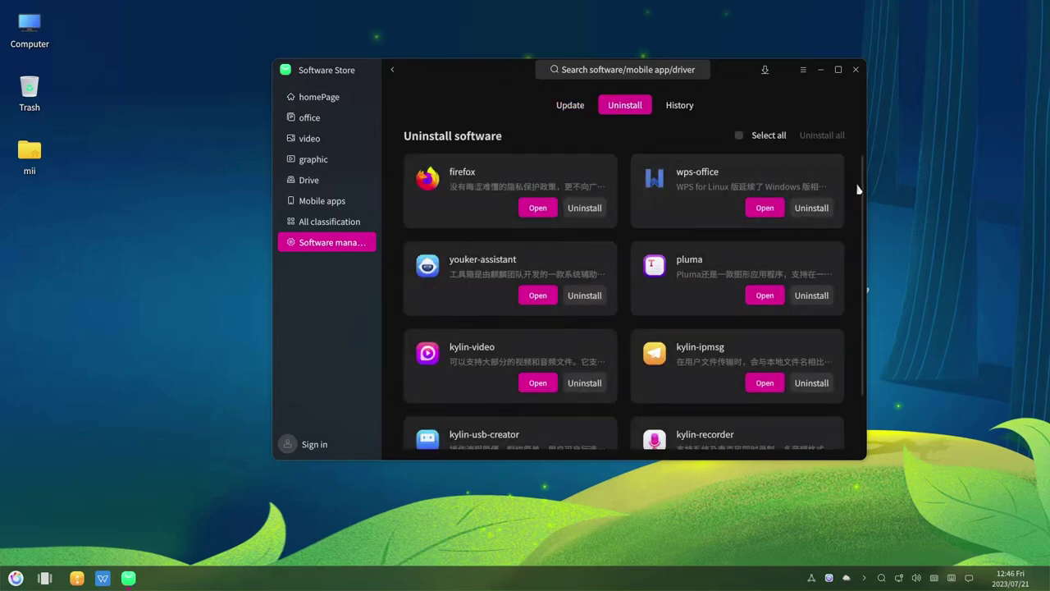
left_click_drag(861, 193, 880, 368)
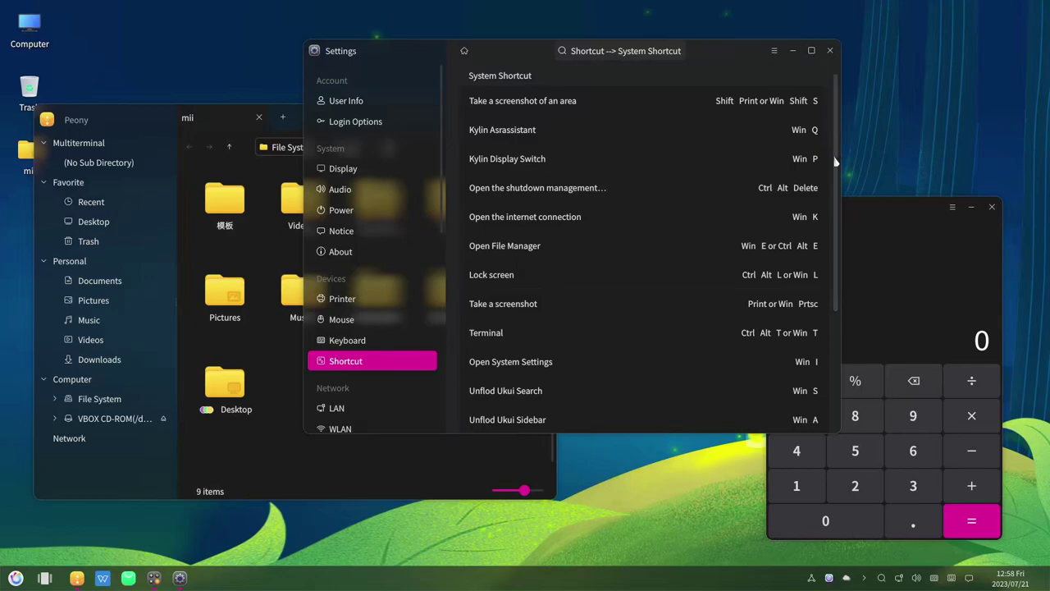
- Review the System Shortcut list in Settings, and briefly open and close the notification sidebar and the voice assistant
left_click_drag(837, 148, 839, 273)
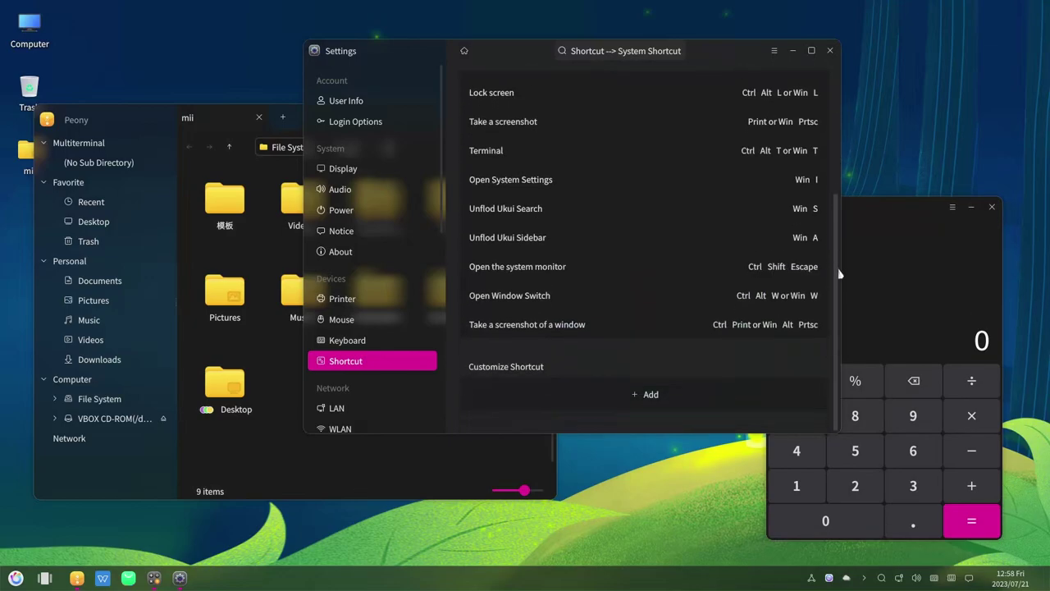
key("super+a")
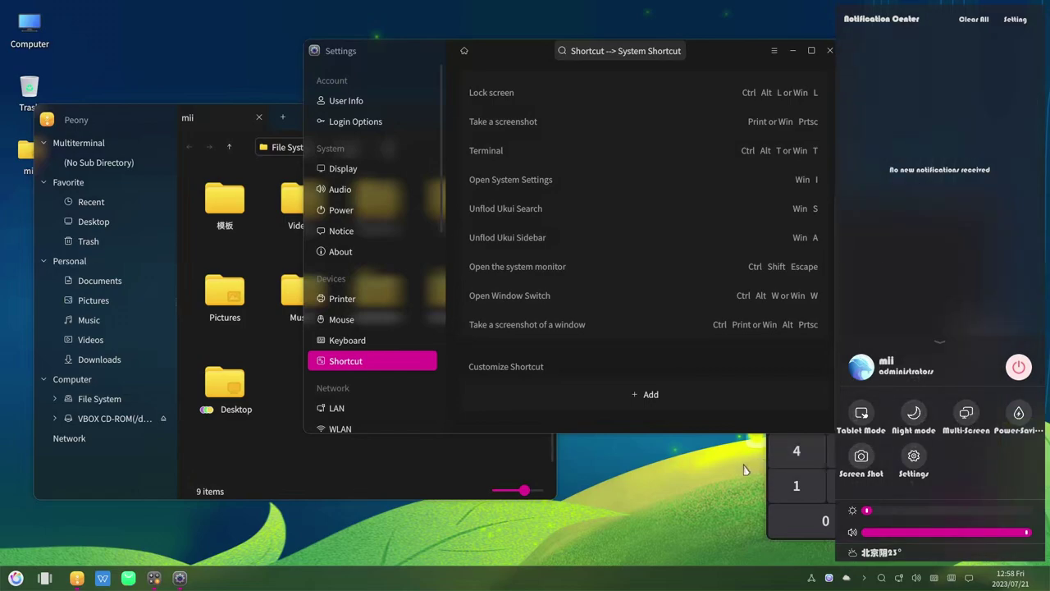
key("super+a")
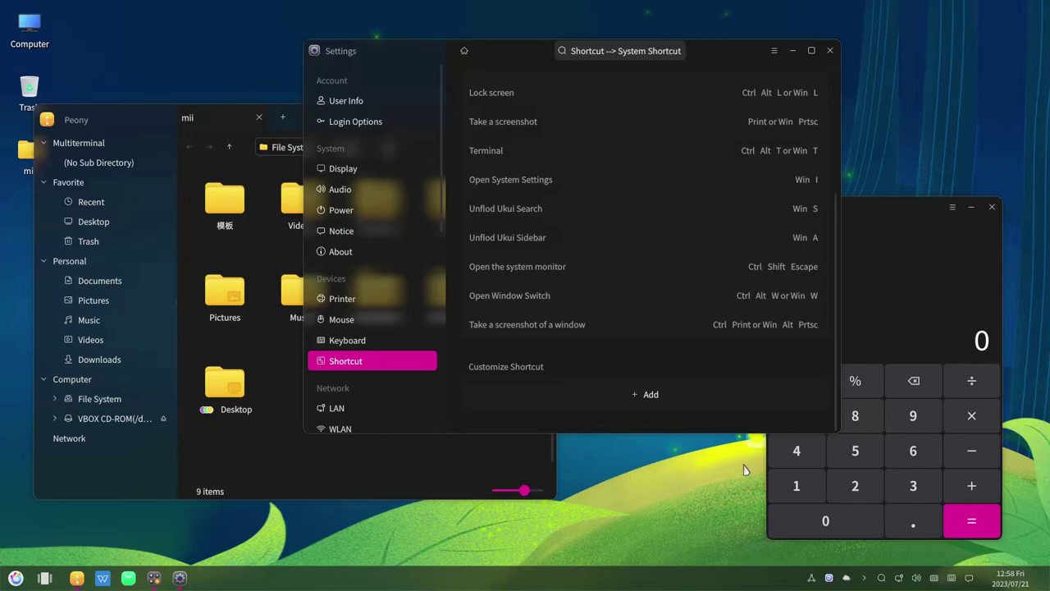
key("super+k")
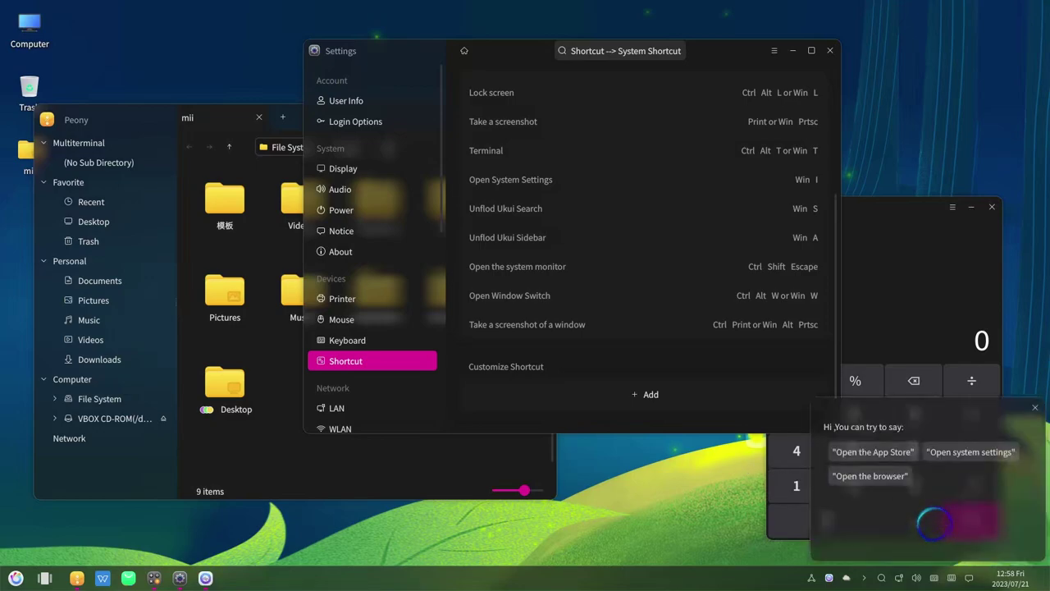
left_click(1036, 410)
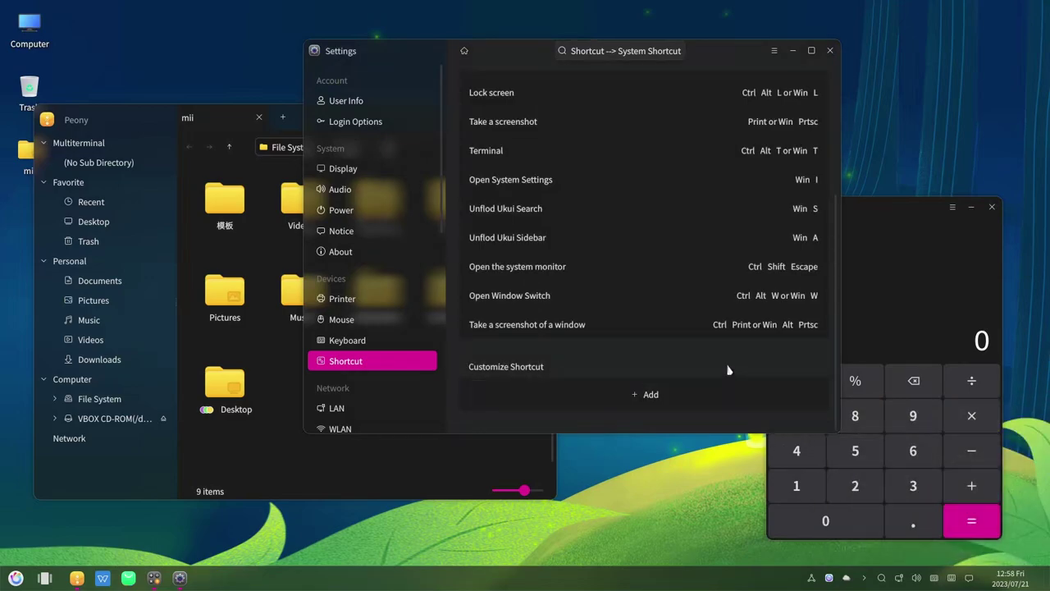
- Search the system for "doc" with the UKUI global search and dismiss it
key("super+s")
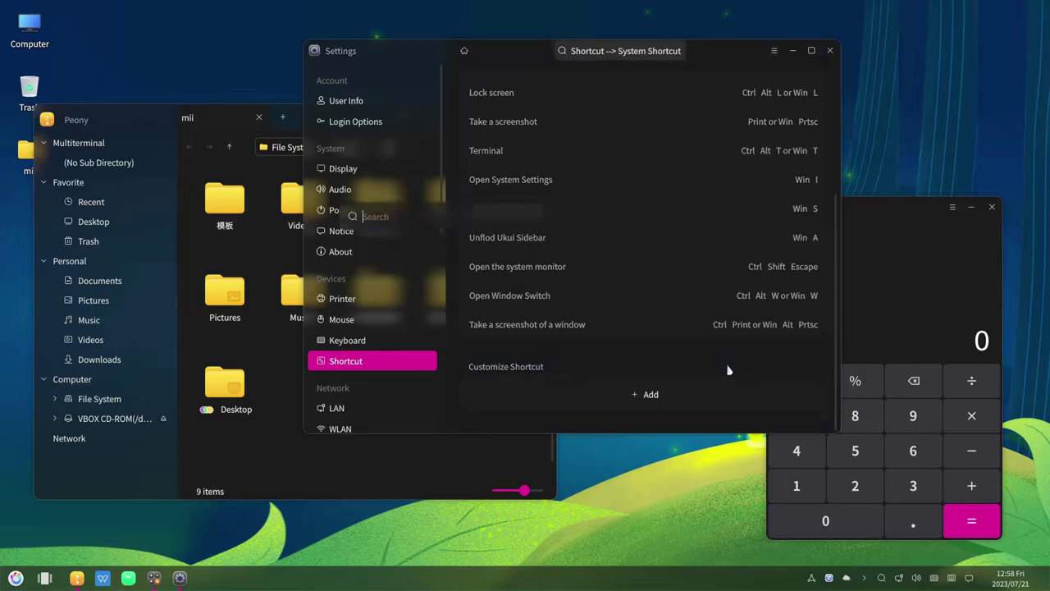
type("doc")
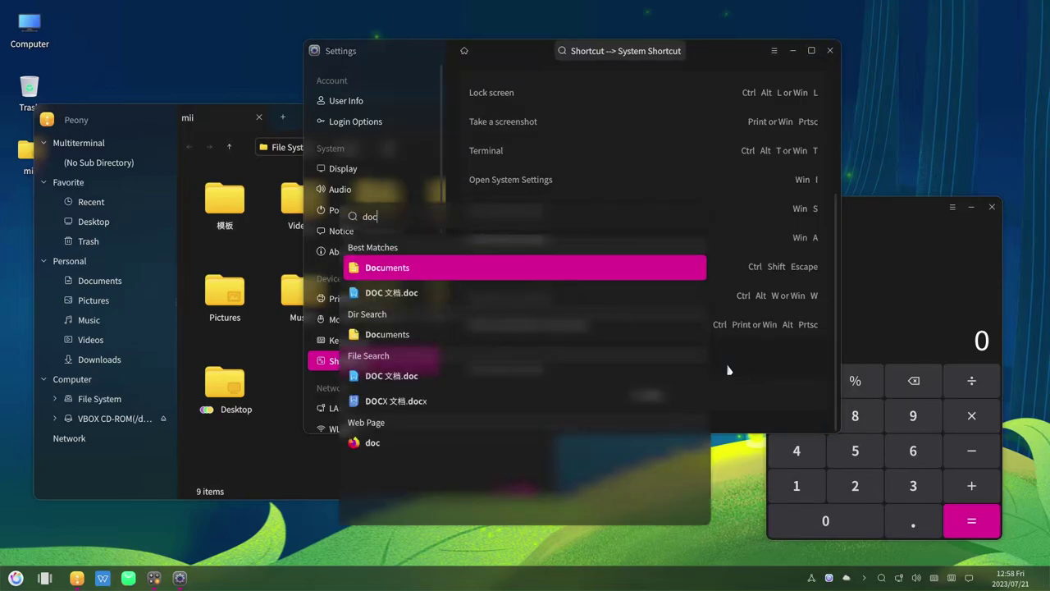
key("Escape")
- Move the Calculator window from Desktop 2 to Desktop 3 in the window overview and switch to Desktop 3
key("super+w")
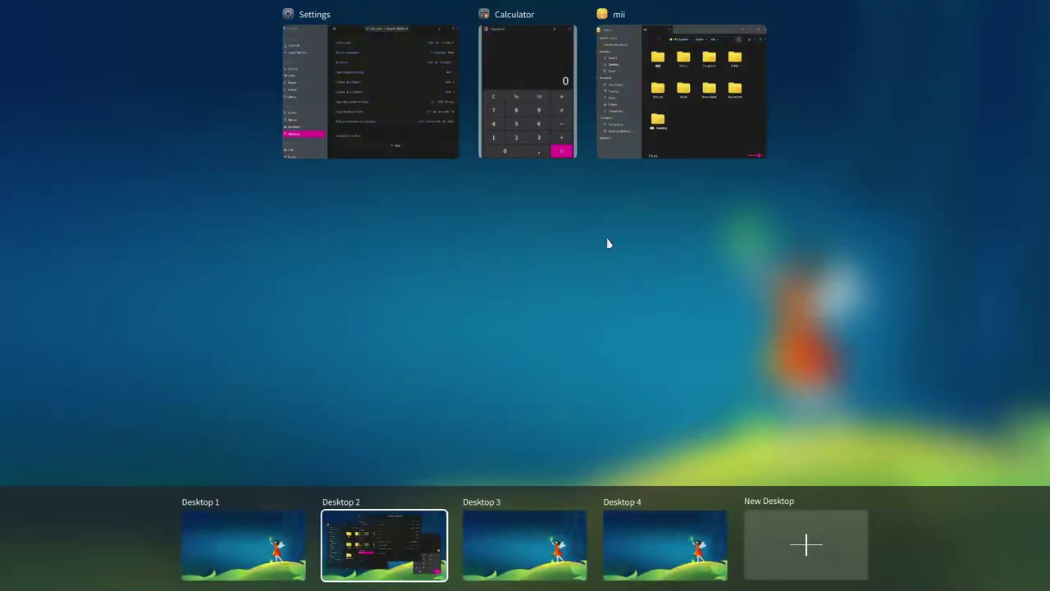
left_click_drag(521, 152, 517, 557)
left_click(423, 561)
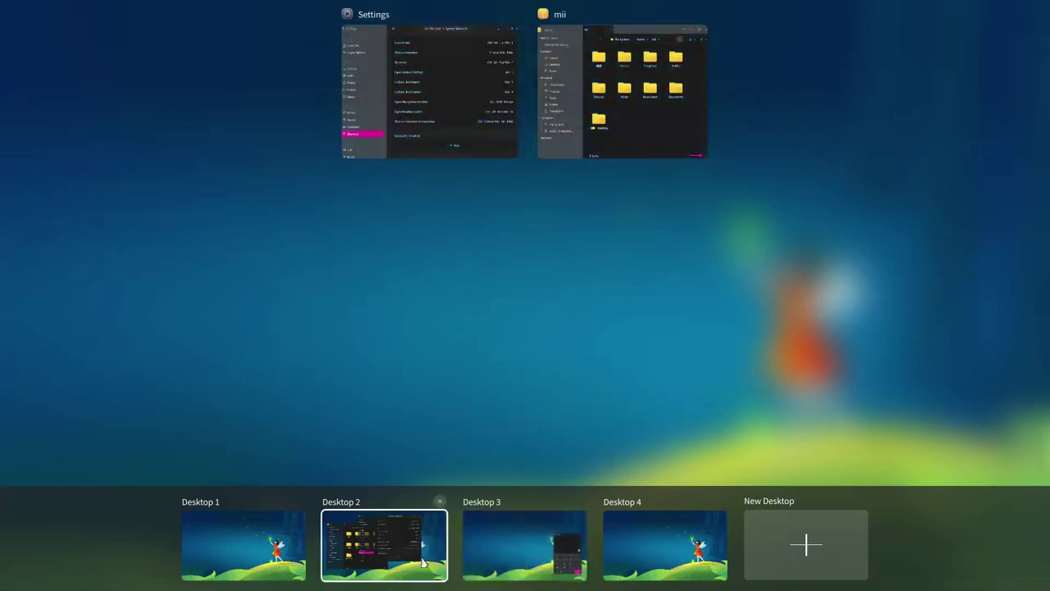
left_click(550, 556)
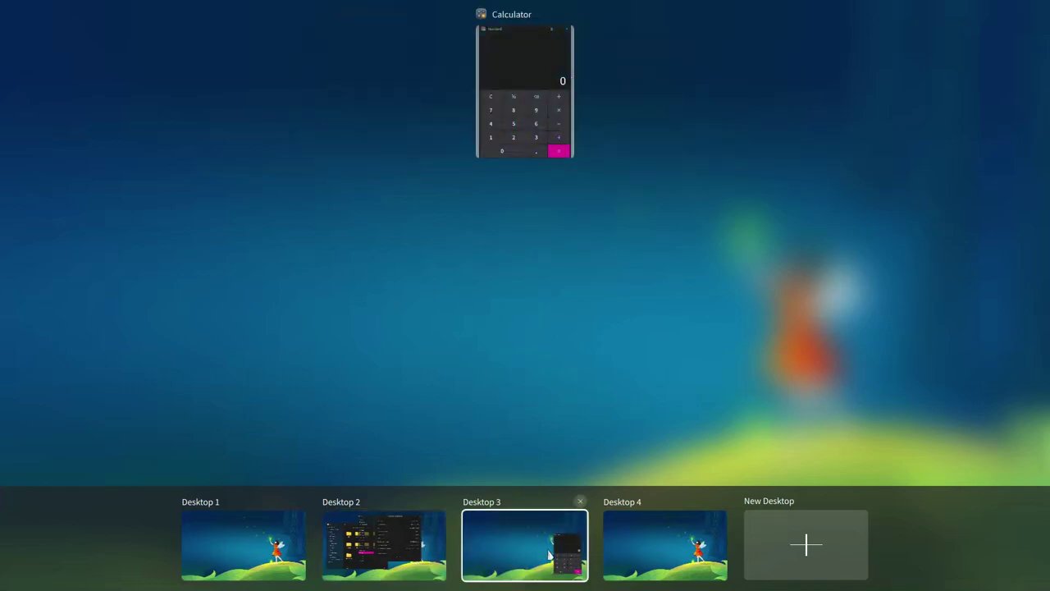